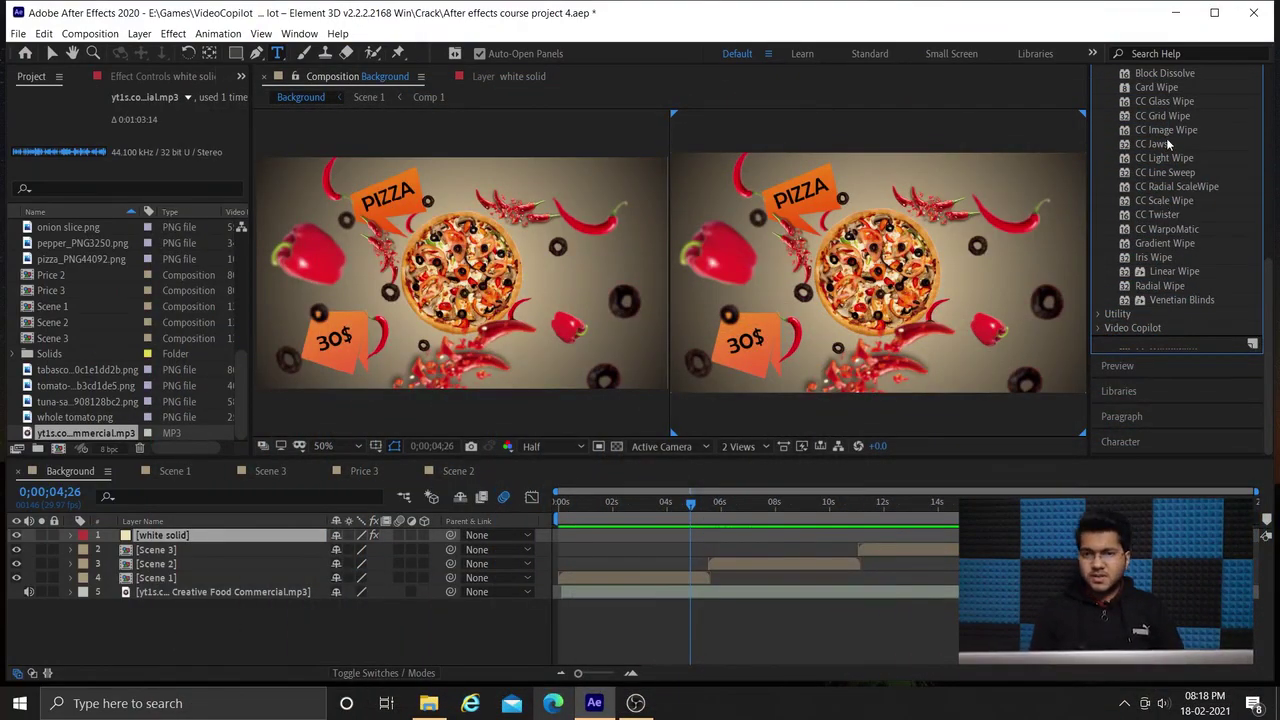
Scroll the Effects & Presets list to bring the Transition category into view
{"action": "scroll", "coordinate": [1163, 225], "scroll_direction": "up", "scroll_amount": 3}
{"action": "scroll", "coordinate": [1163, 225], "scroll_direction": "down", "scroll_amount": 3}
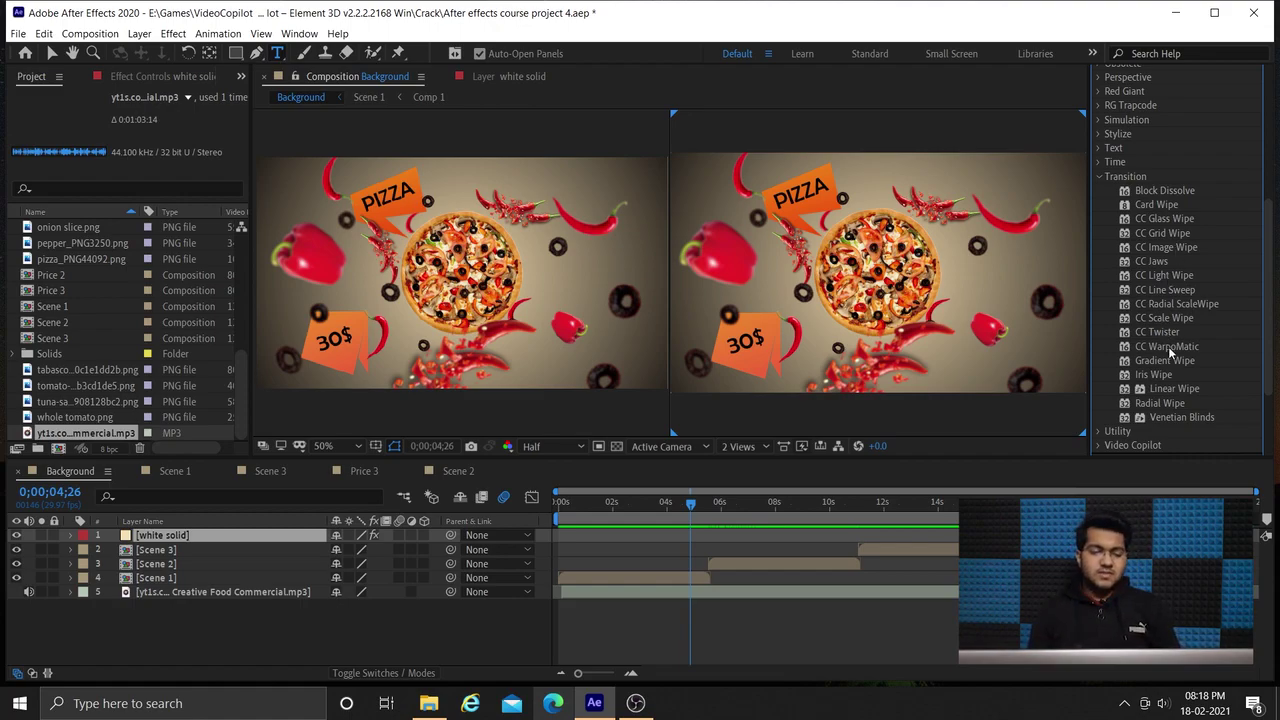
Apply CC WarpoMatic to Scene 2 and scrub across the pizza-to-burger cut to preview the warp
{"action": "left_click_drag", "start_coordinate": [1172, 350], "coordinate": [710, 570]}
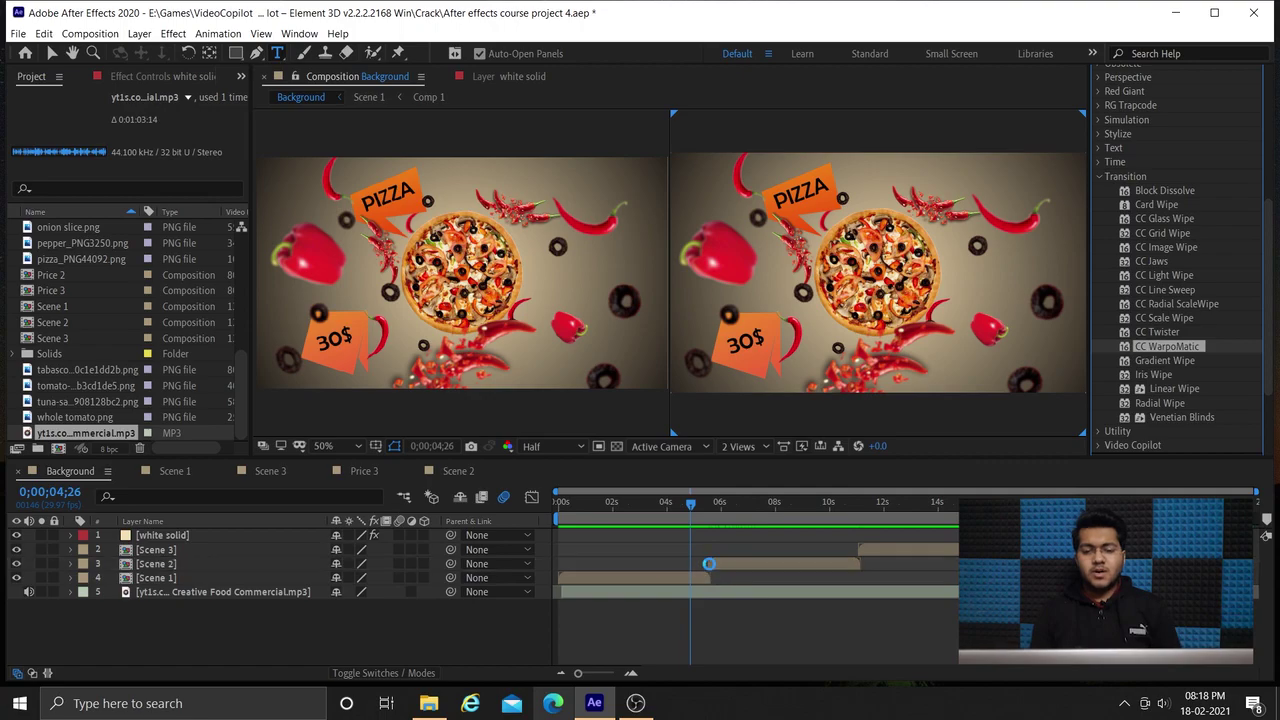
{"action": "key", "text": "v"}
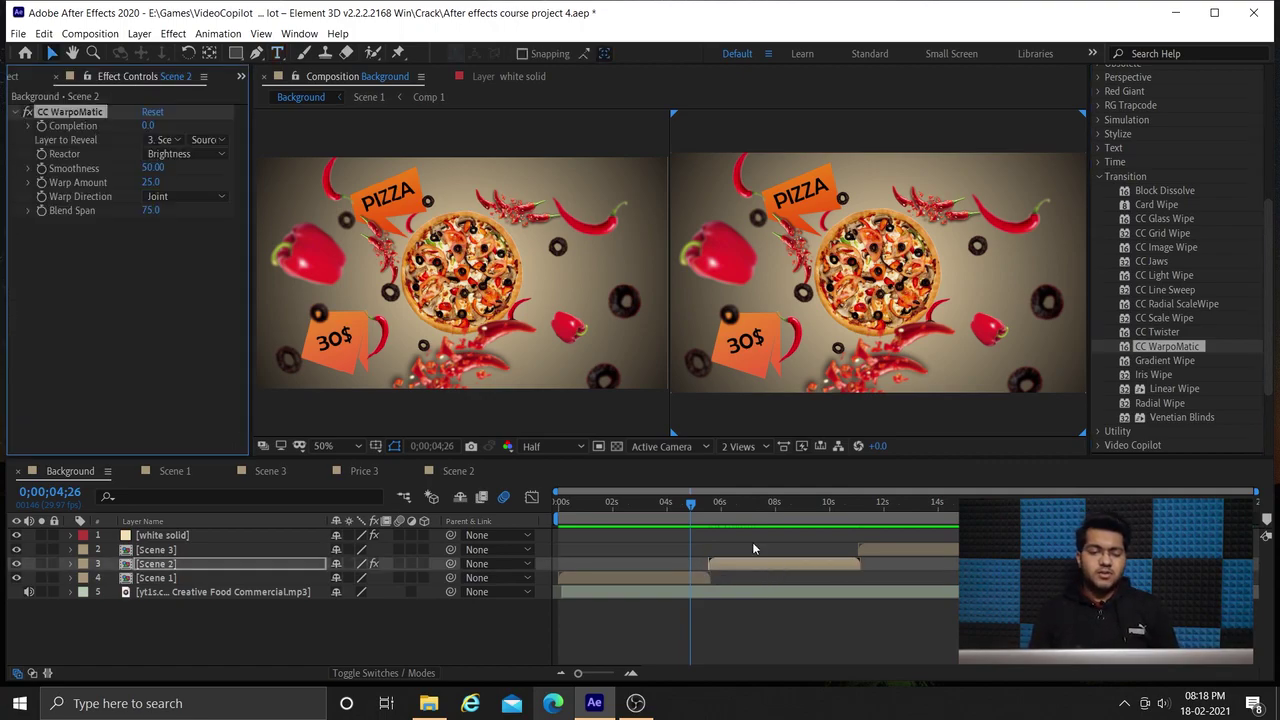
{"action": "left_click_drag", "start_coordinate": [693, 507], "coordinate": [733, 517]}
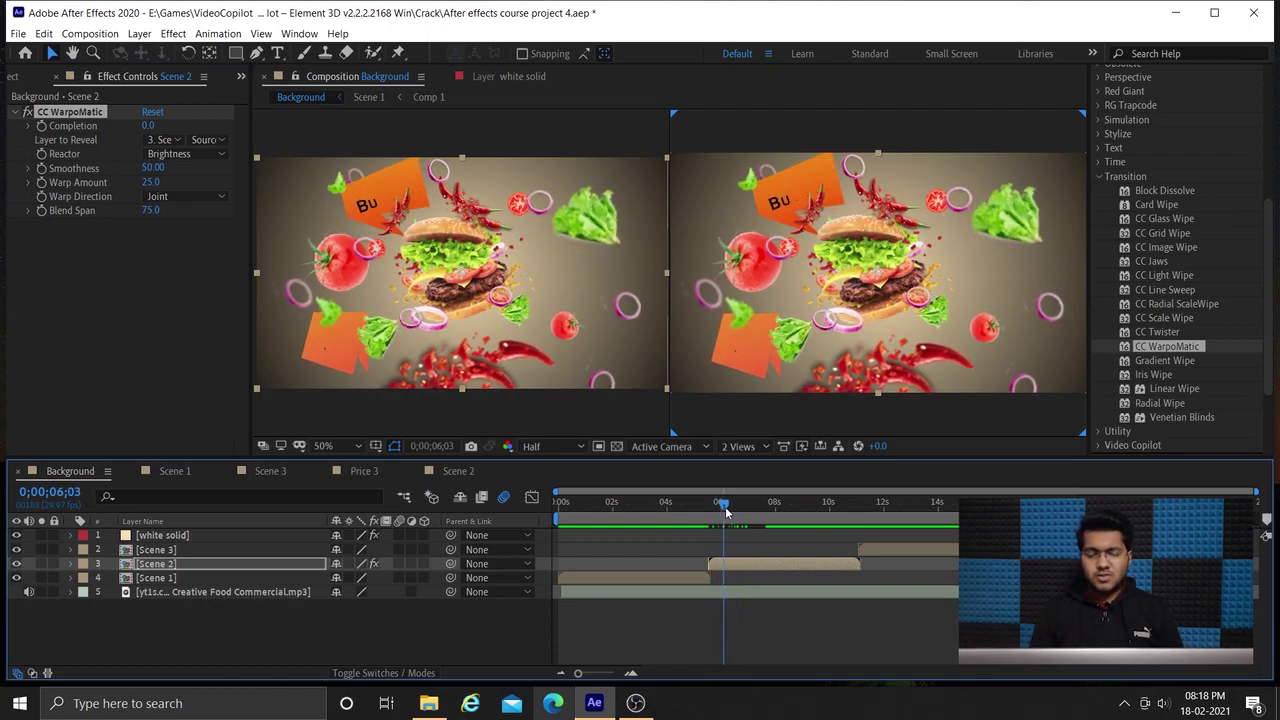
{"action": "left_click", "coordinate": [785, 535]}
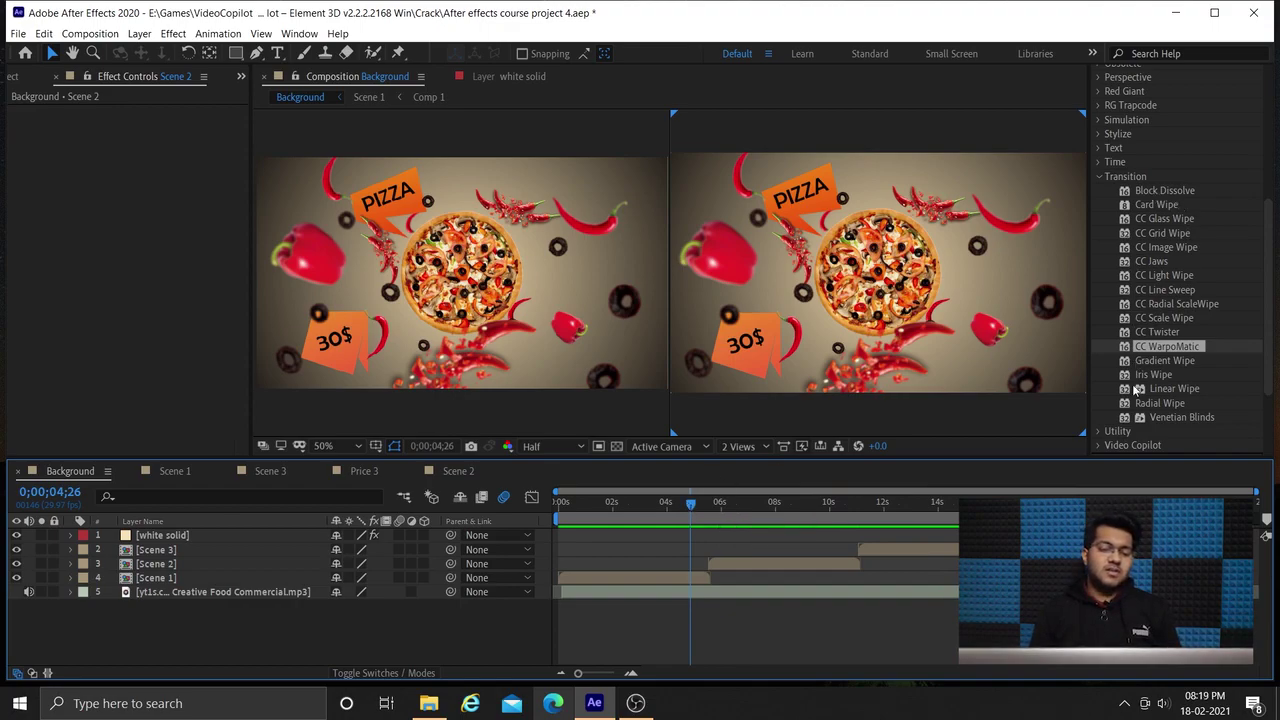
{"action": "left_click", "coordinate": [1103, 176]}
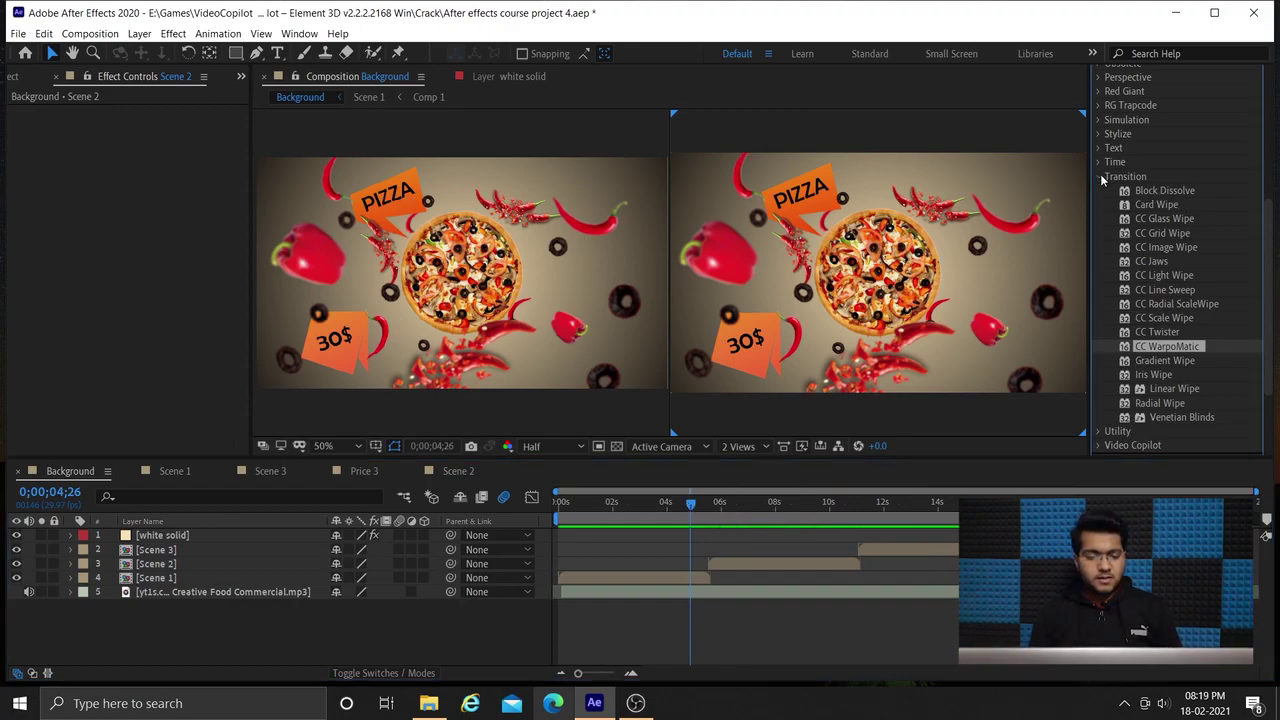
Launch the Motion Bro v3.0.3 extension from Window > Extensions
{"action": "left_click", "coordinate": [312, 34]}
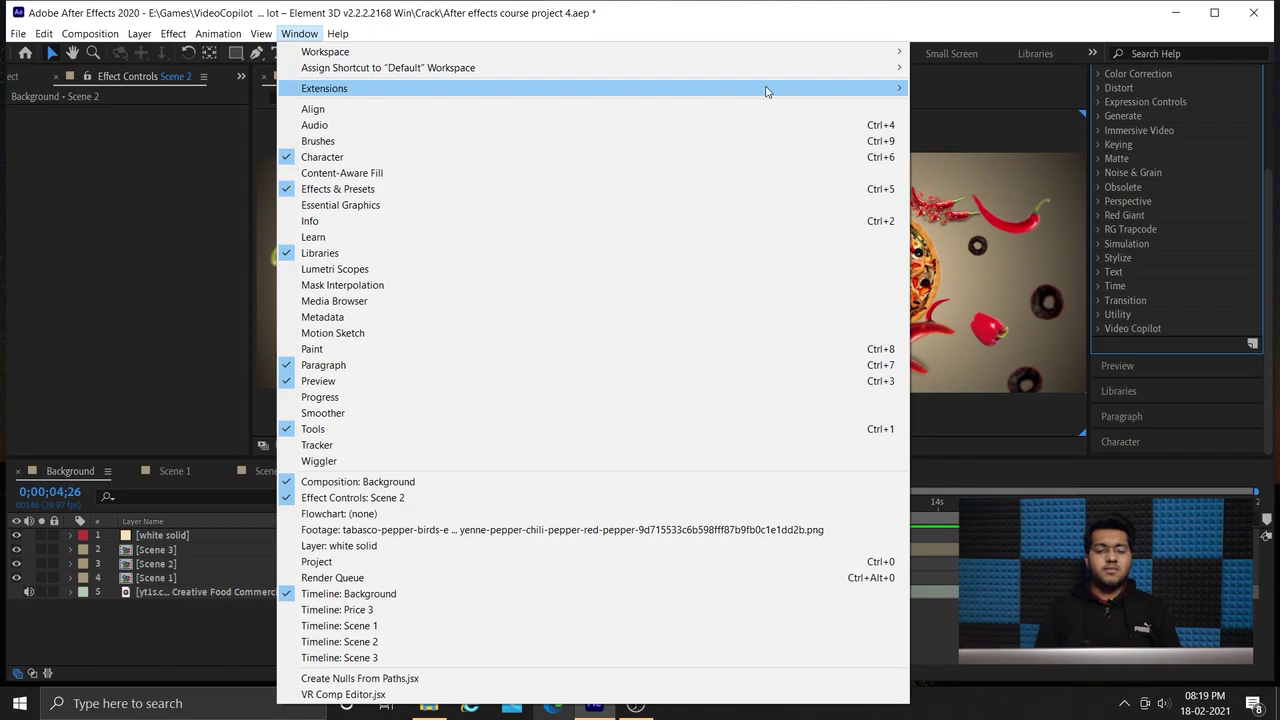
{"action": "left_click", "coordinate": [955, 121]}
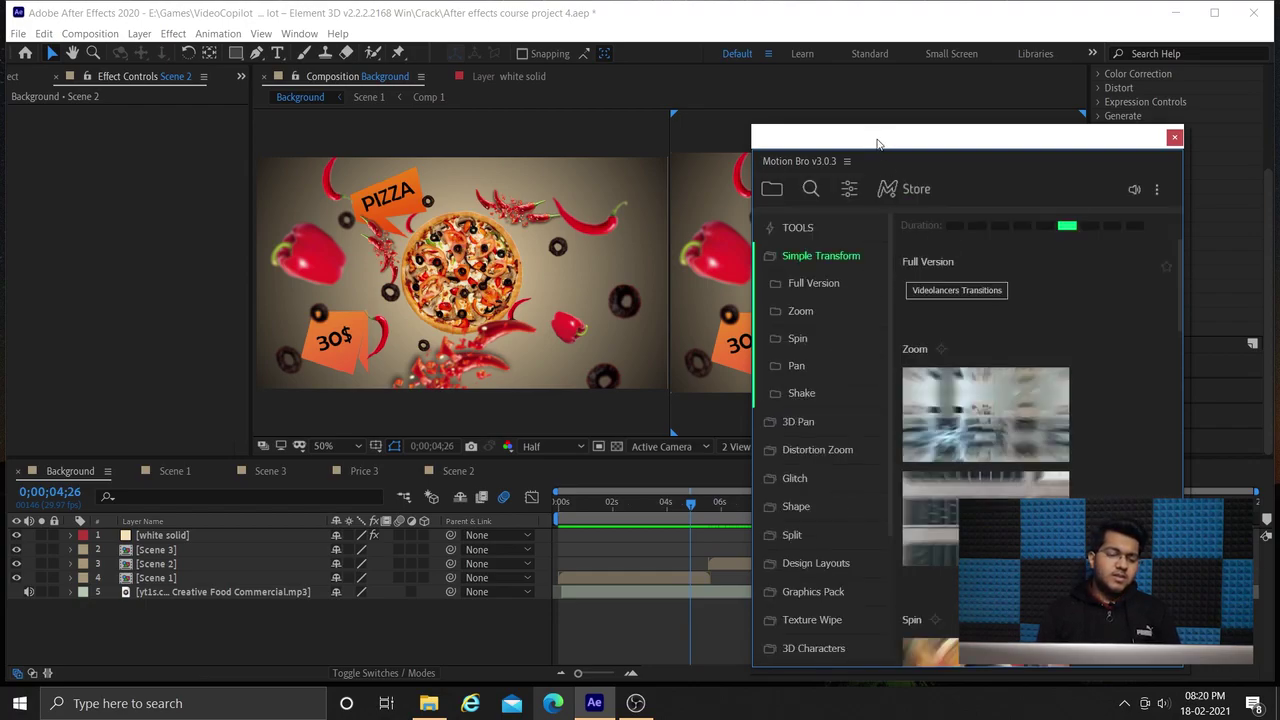
Move and narrow the floating Motion Bro panel, parking it at the top right
{"action": "left_click_drag", "start_coordinate": [877, 140], "coordinate": [306, 93]}
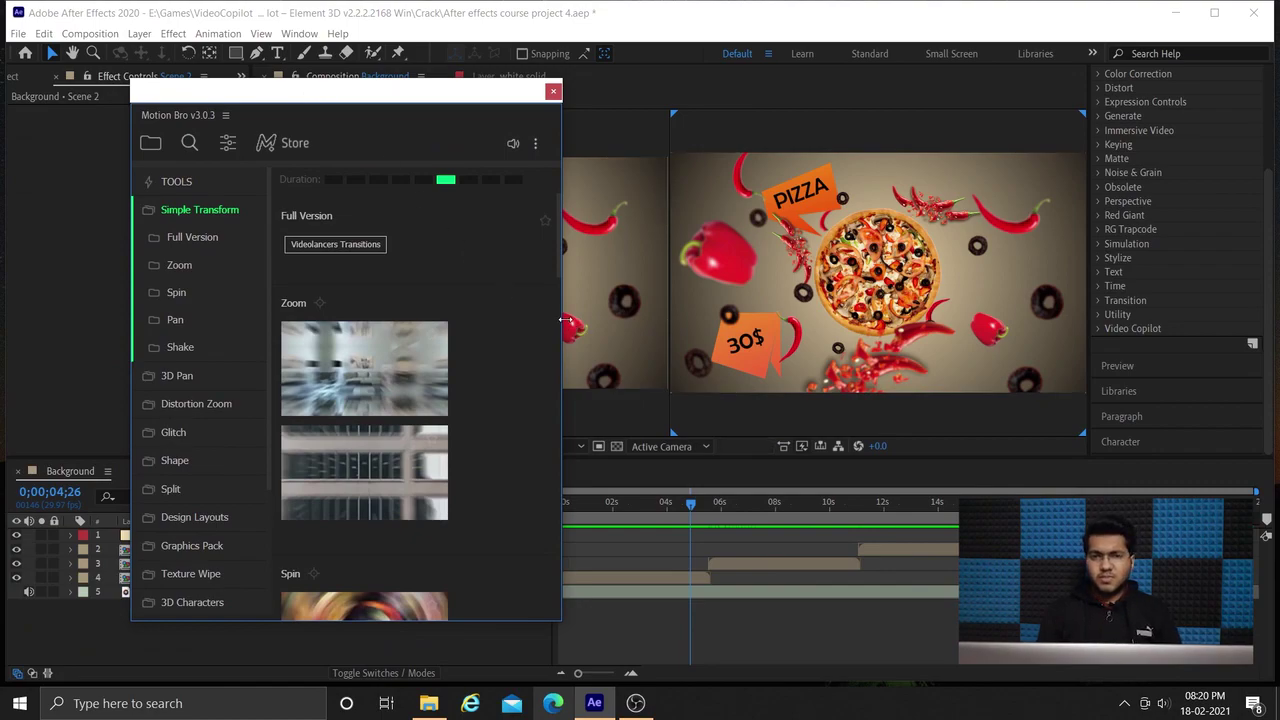
{"action": "left_click_drag", "start_coordinate": [565, 320], "coordinate": [474, 325]}
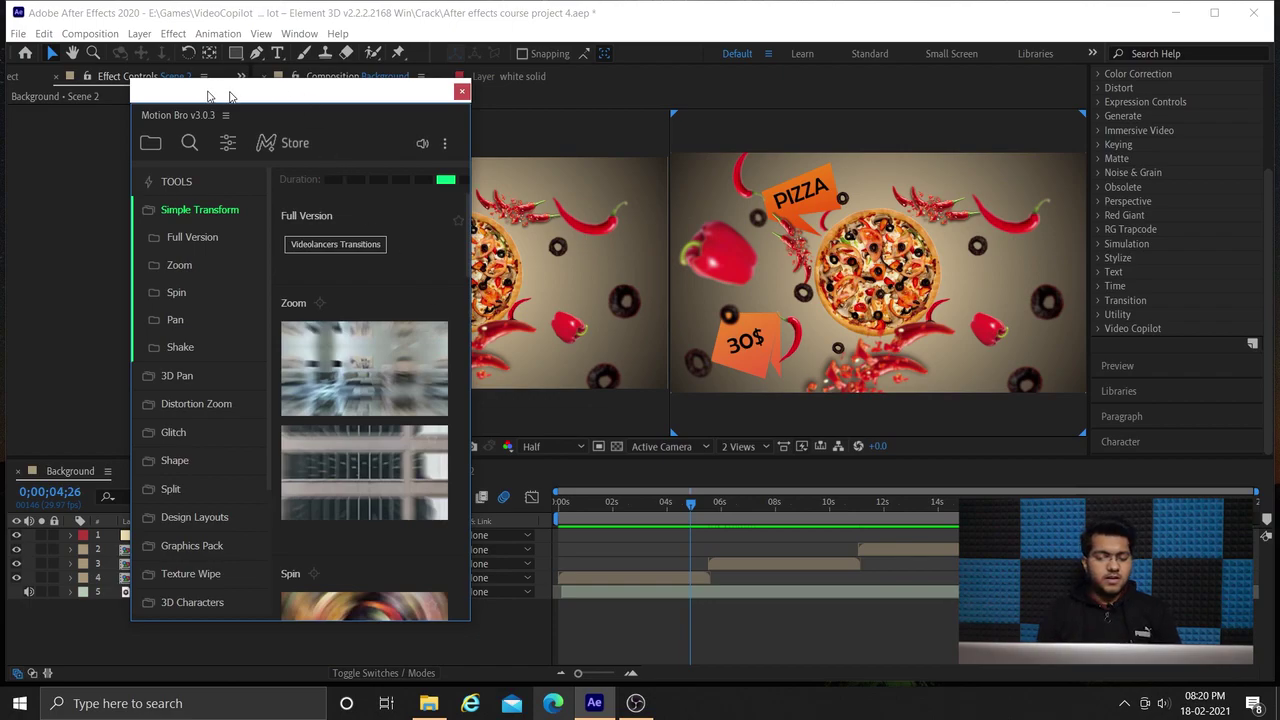
{"action": "left_click_drag", "start_coordinate": [303, 95], "coordinate": [951, 104]}
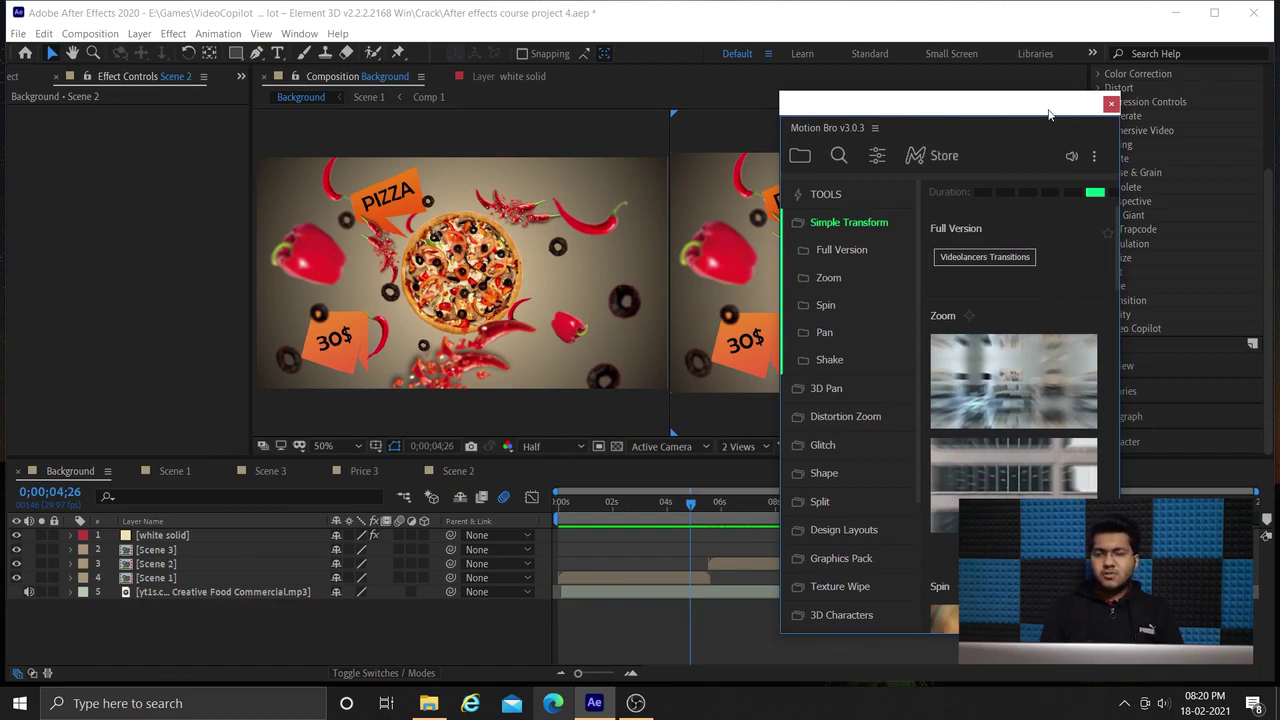
{"action": "left_click_drag", "start_coordinate": [901, 115], "coordinate": [174, 174]}
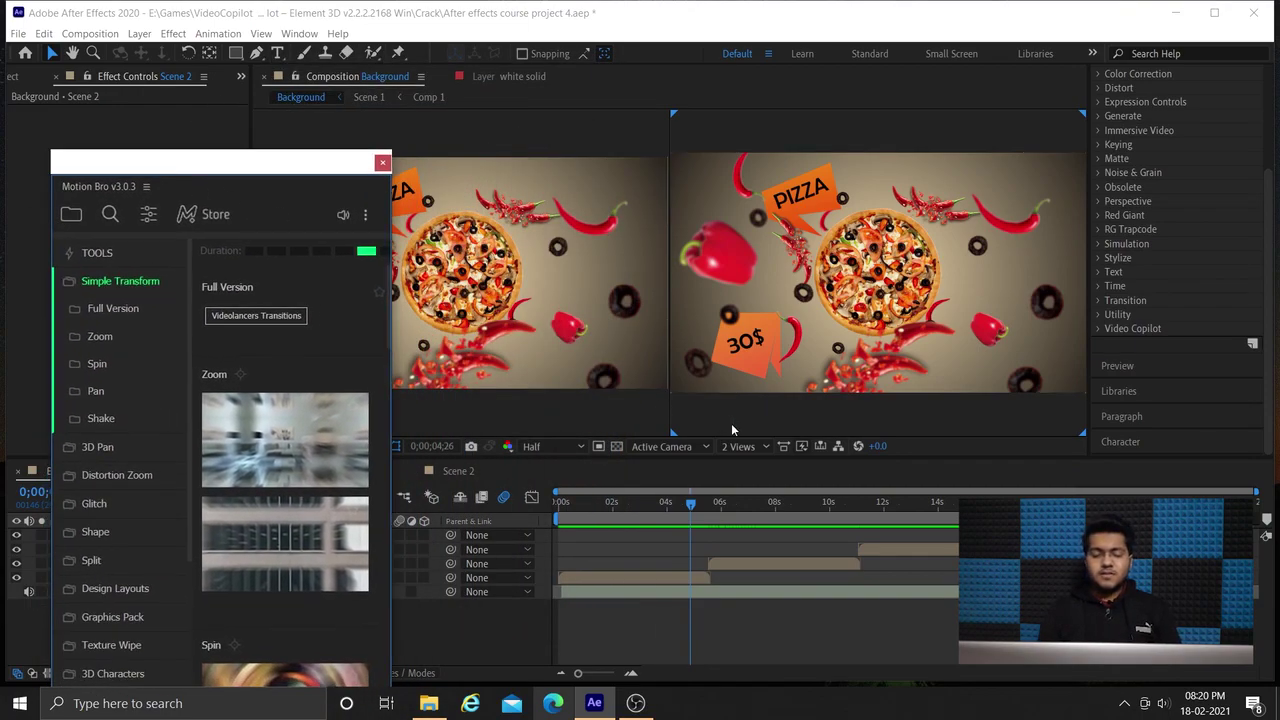
Switch the composition viewer from 2 Views to 1 View
{"action": "left_click", "coordinate": [764, 452]}
{"action": "left_click", "coordinate": [764, 448]}
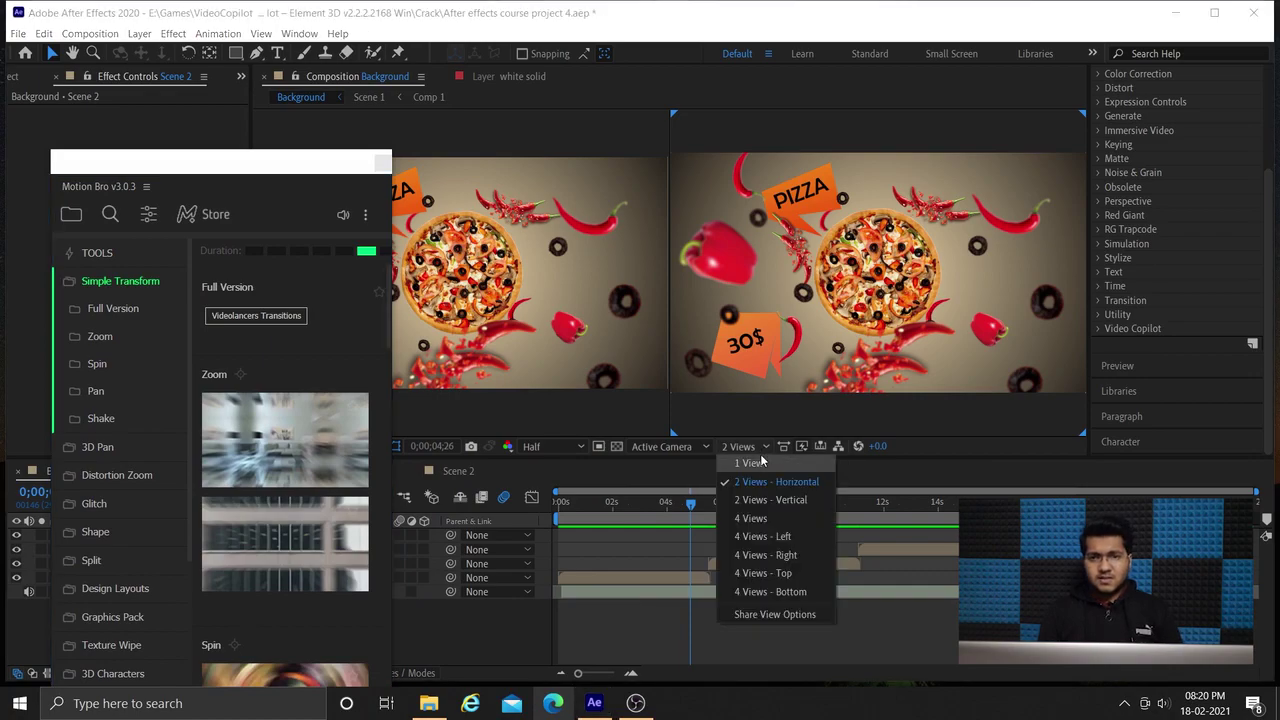
{"action": "left_click", "coordinate": [761, 464]}
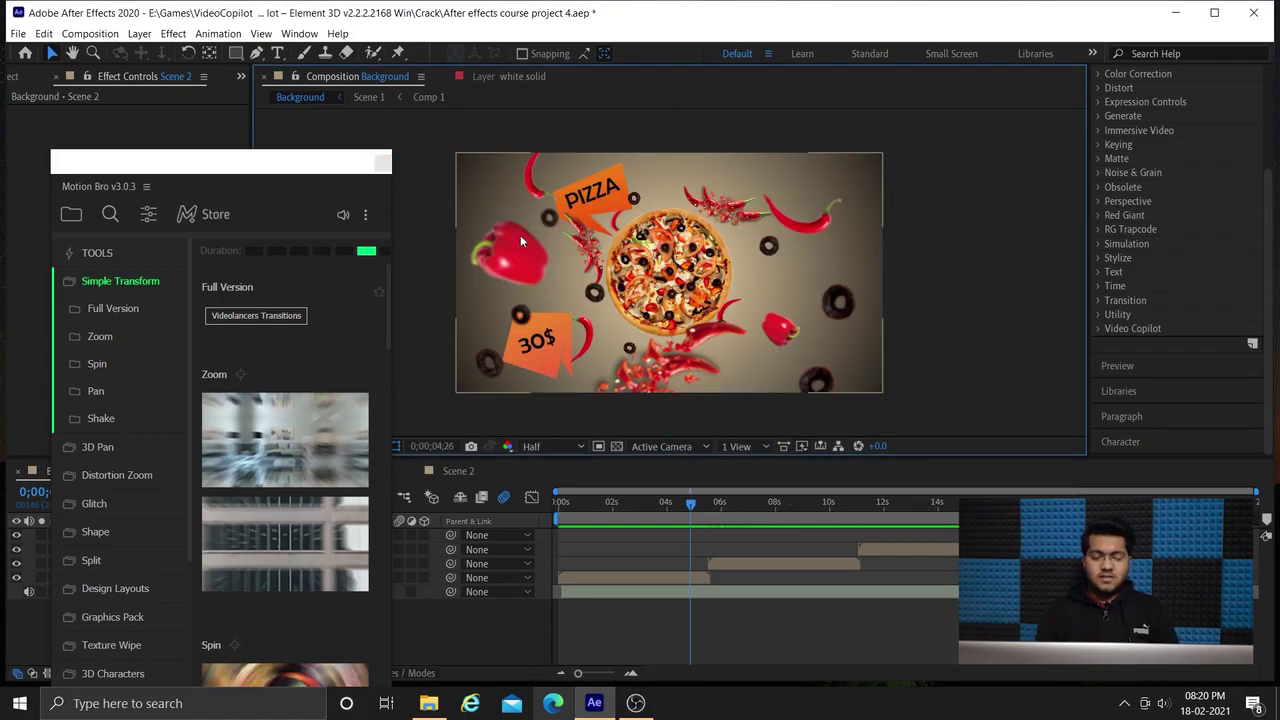
Dock Motion Bro on the right side and browse its 3D Pan transition presets
{"action": "left_click_drag", "start_coordinate": [253, 164], "coordinate": [1109, 76]}
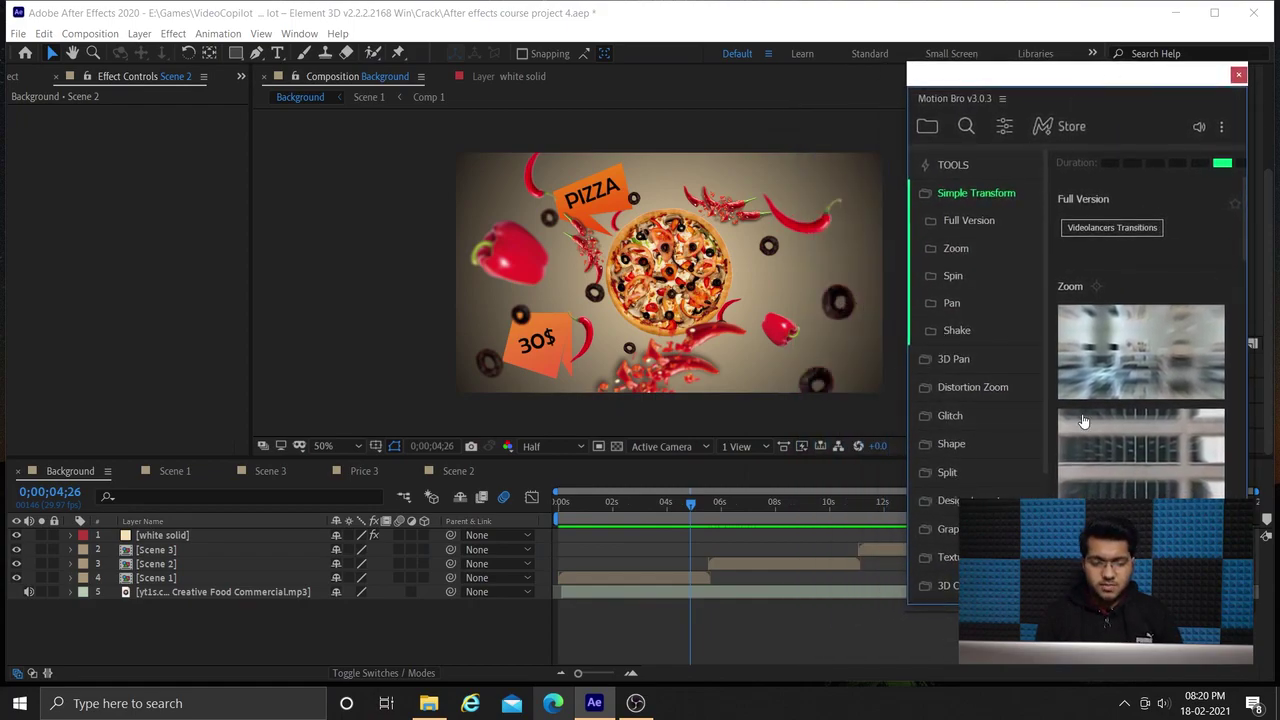
{"action": "scroll", "coordinate": [1192, 492], "scroll_direction": "down", "scroll_amount": 5}
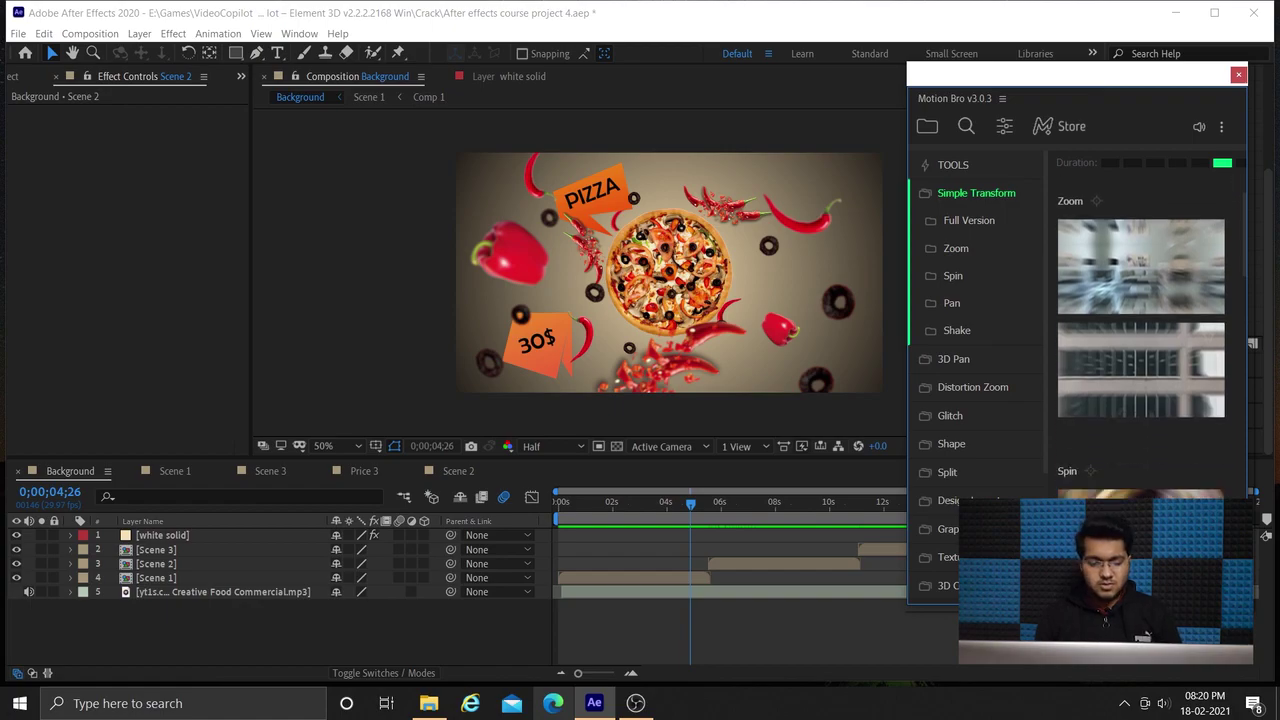
{"action": "mouse_move", "coordinate": [1172, 410]}
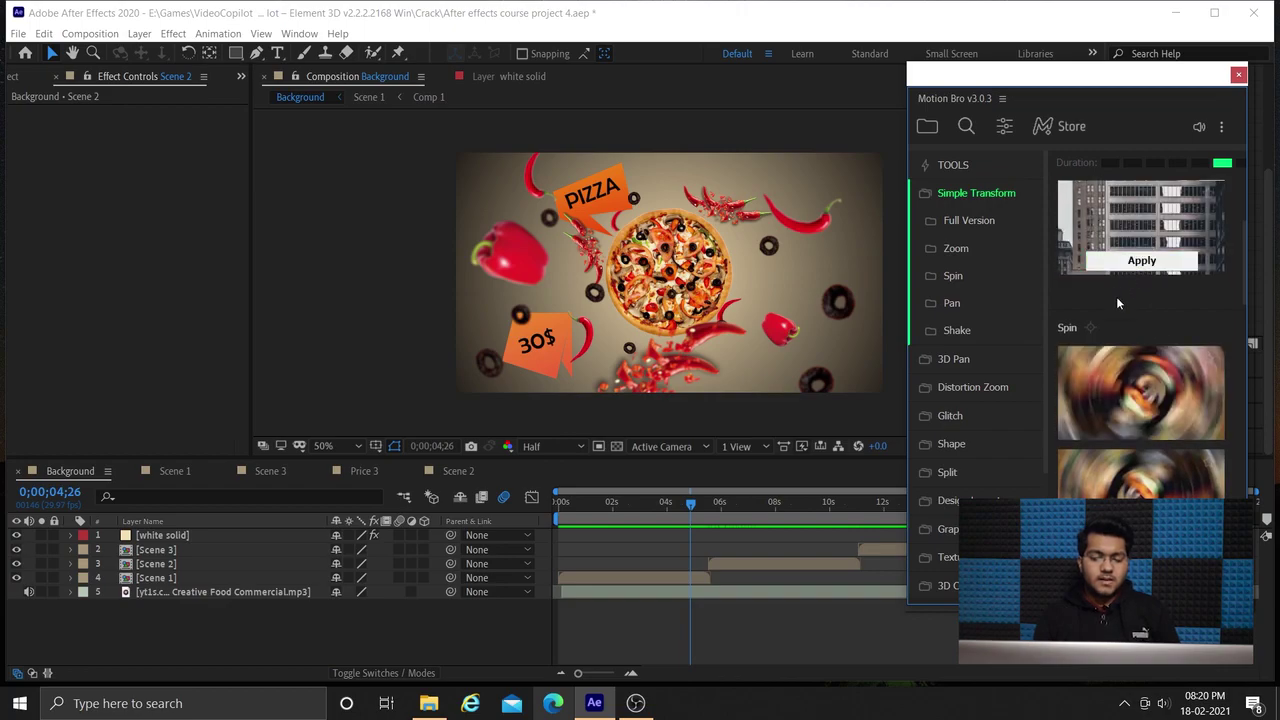
{"action": "scroll", "coordinate": [1122, 497], "scroll_direction": "down", "scroll_amount": 3}
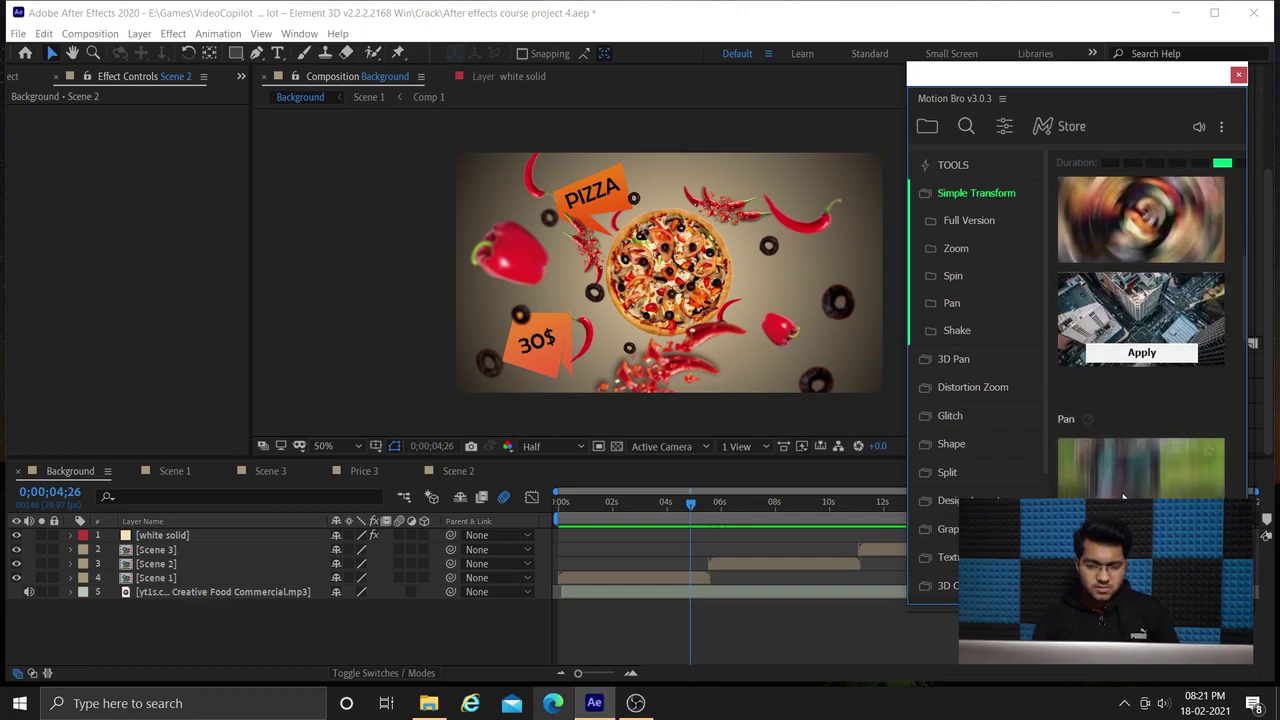
{"action": "scroll", "coordinate": [1122, 497], "scroll_direction": "down", "scroll_amount": 2}
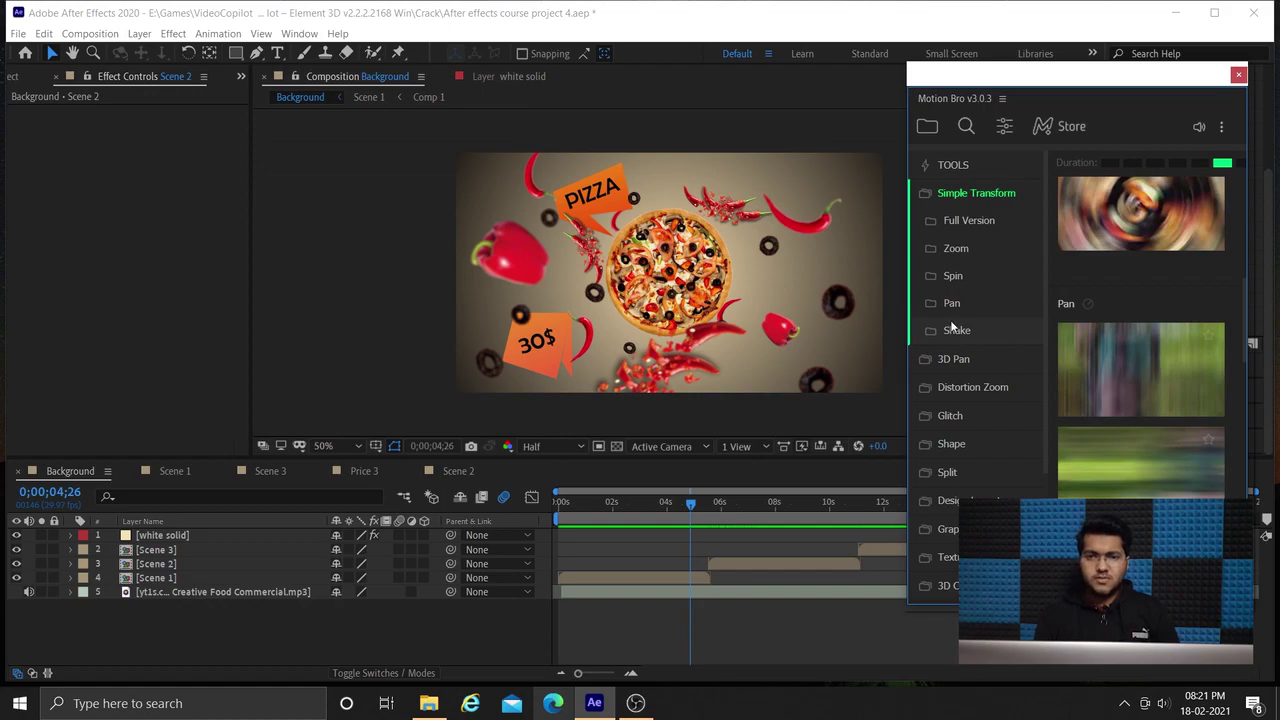
{"action": "left_click", "coordinate": [942, 365]}
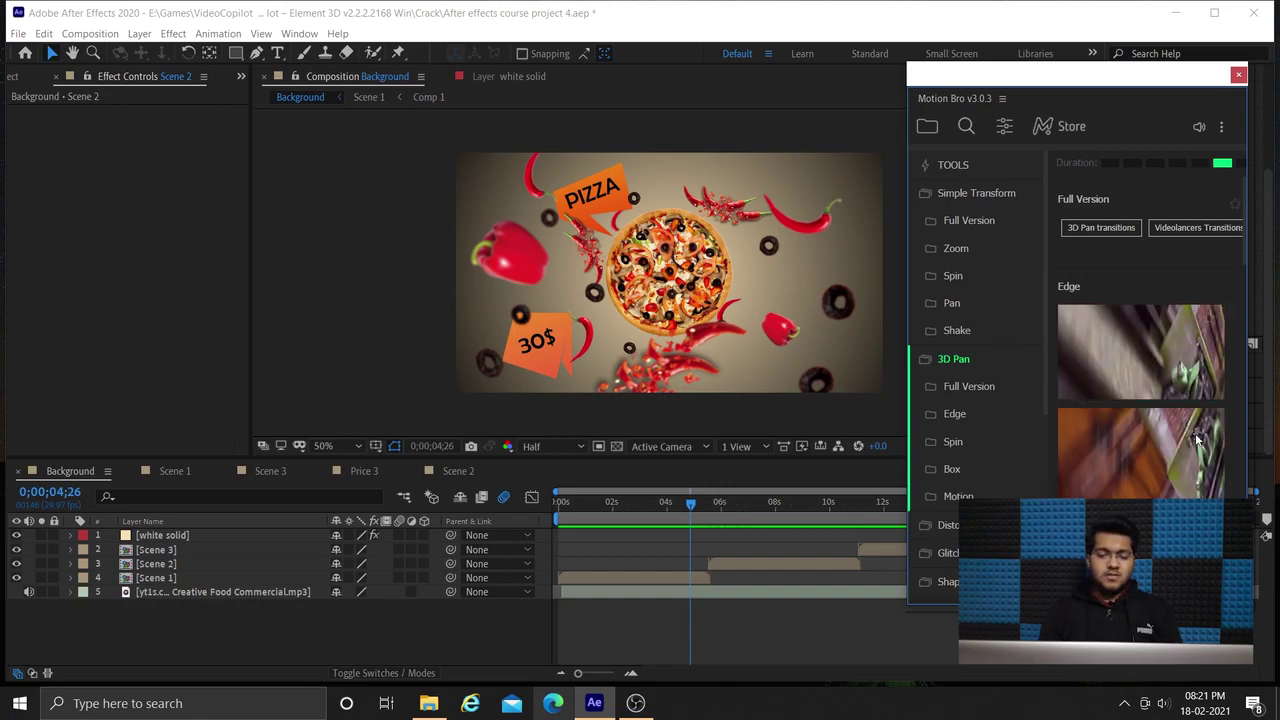
{"action": "scroll", "coordinate": [1175, 410], "scroll_direction": "down", "scroll_amount": 3}
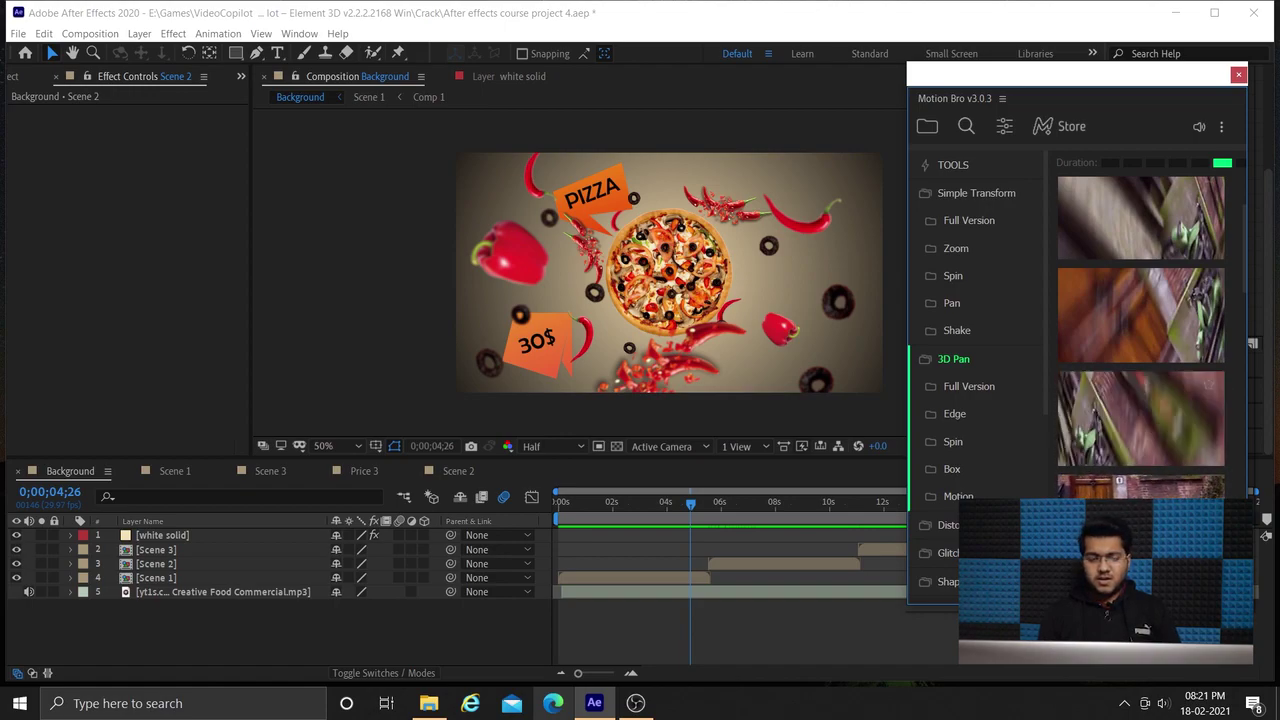
{"action": "mouse_move", "coordinate": [1145, 432]}
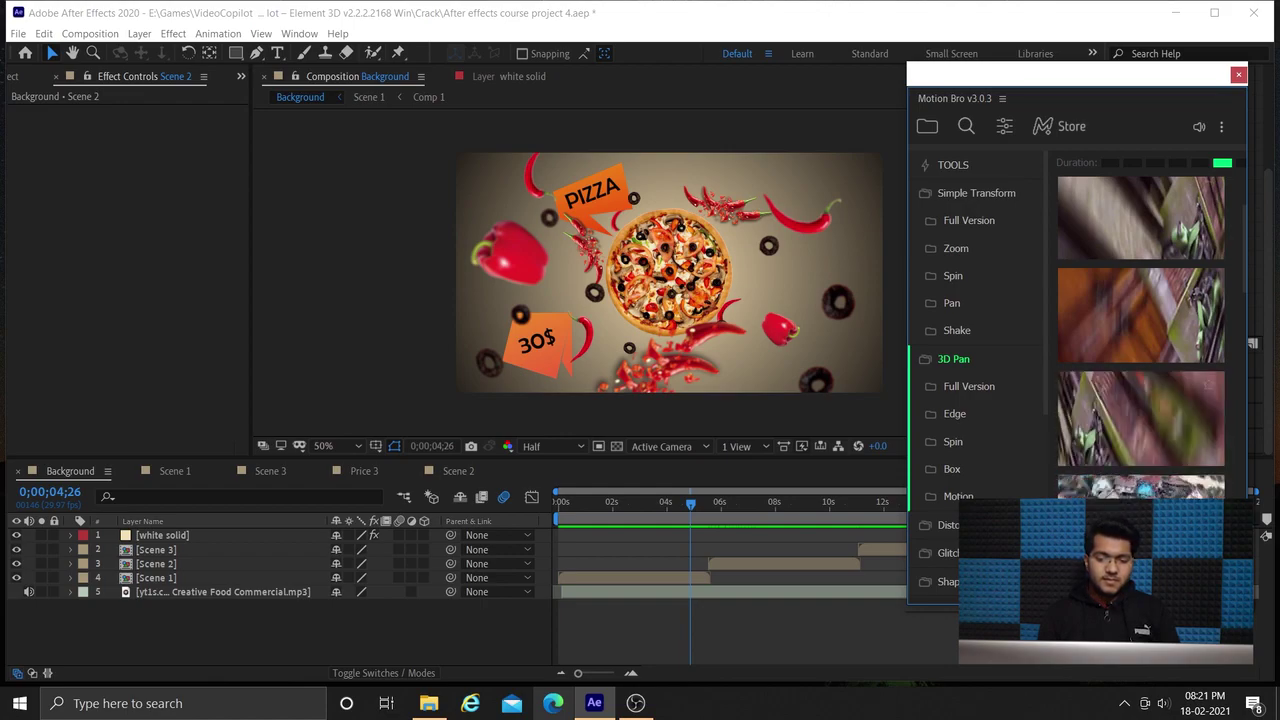
{"action": "mouse_move", "coordinate": [1083, 397]}
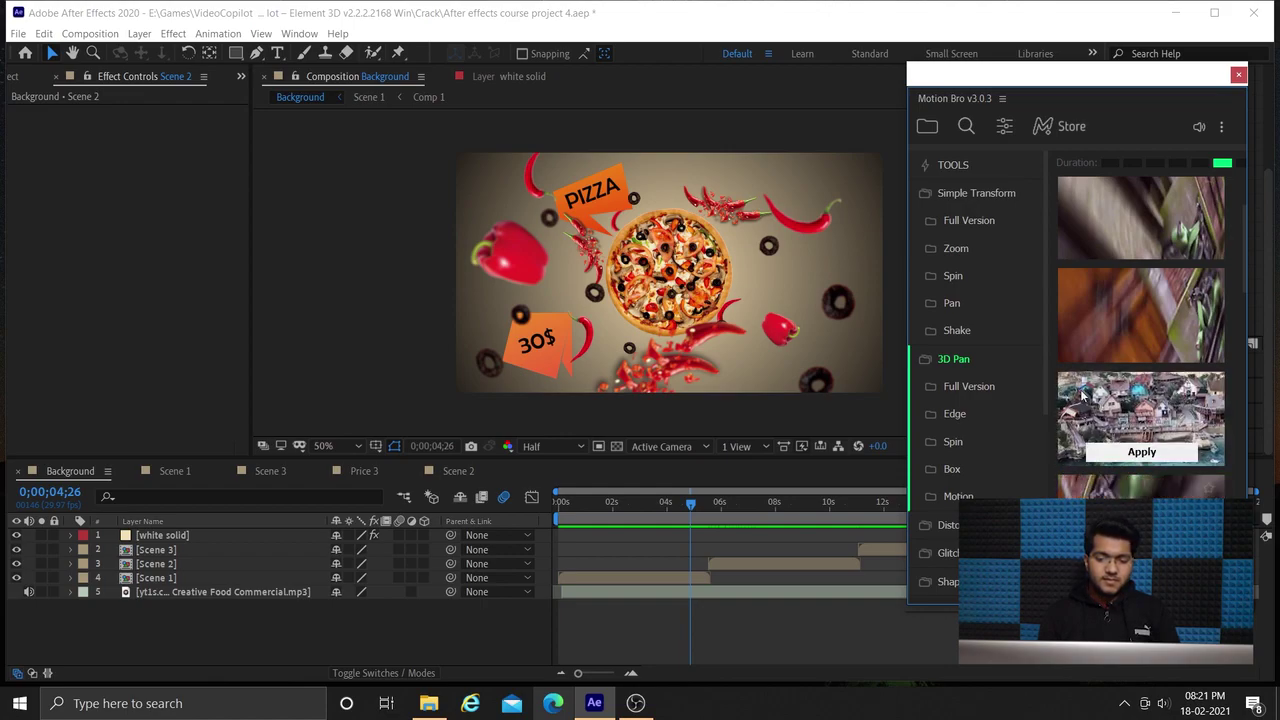
Look through the Spin presets, then show Zoom presets and set time to 0;00;05;10
{"action": "left_click", "coordinate": [953, 277]}
{"action": "mouse_move", "coordinate": [1105, 283]}
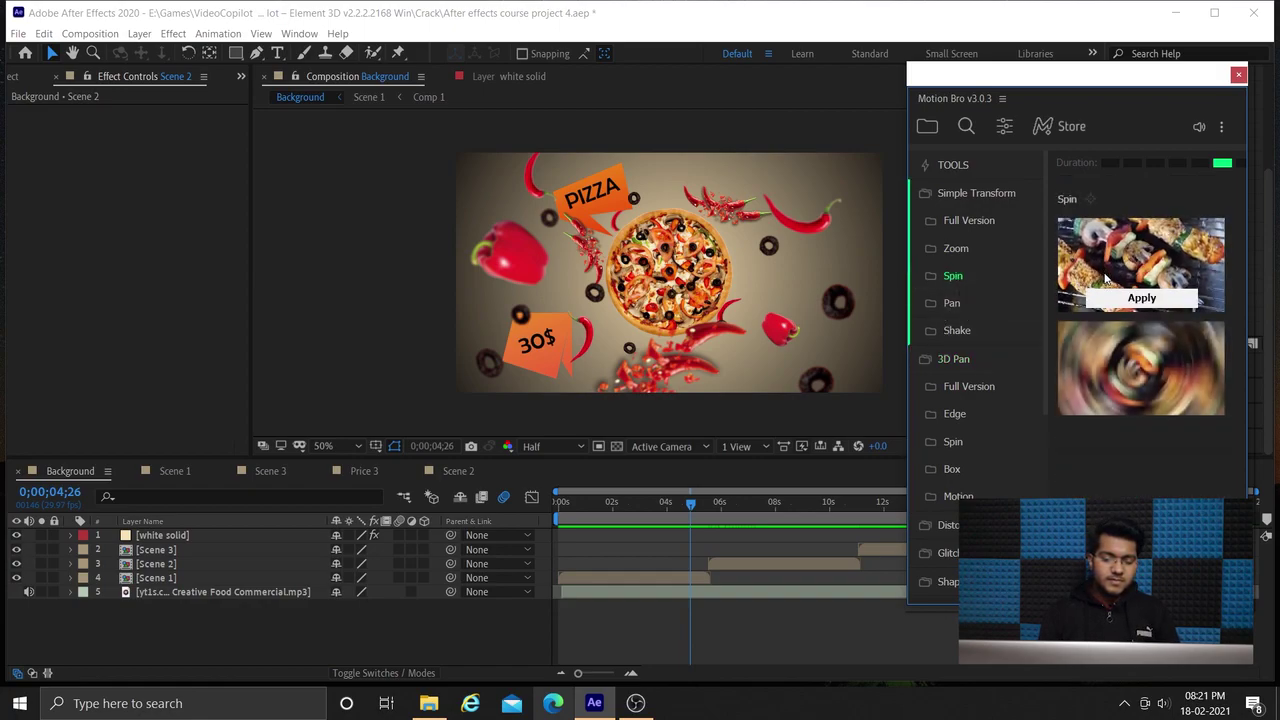
{"action": "mouse_move", "coordinate": [1069, 330]}
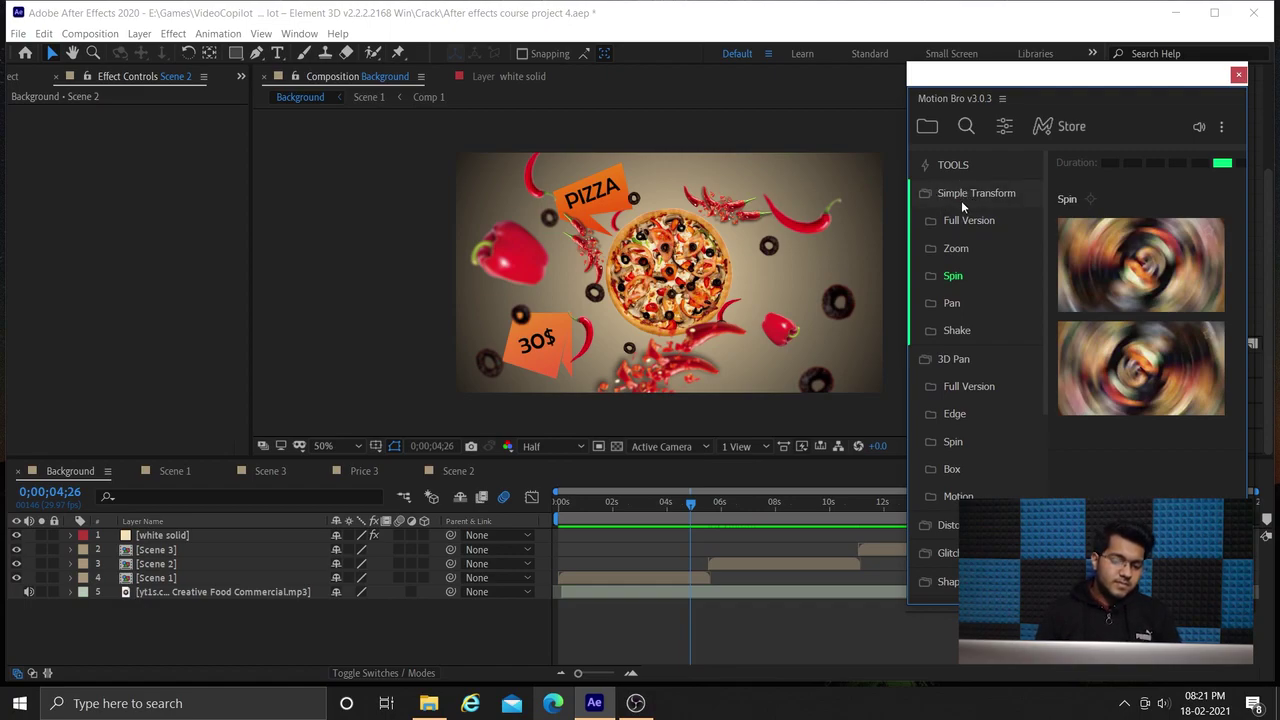
{"action": "left_click", "coordinate": [955, 248]}
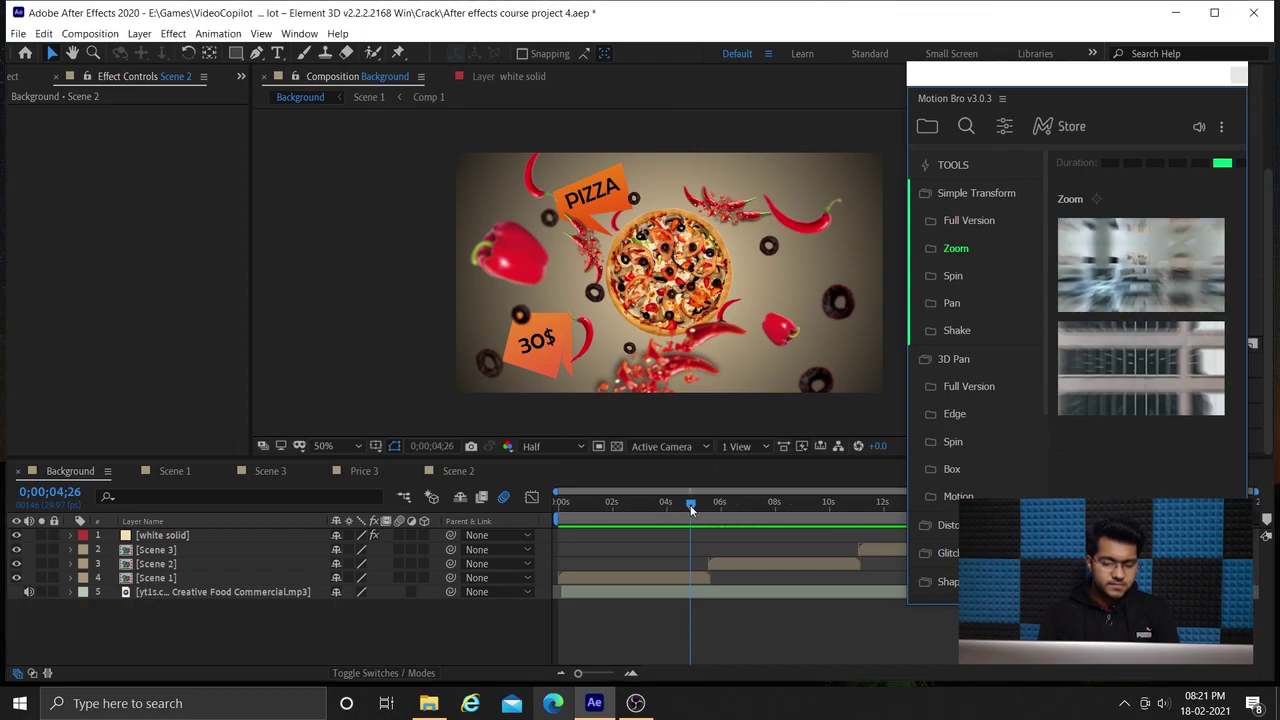
{"action": "left_click_drag", "start_coordinate": [690, 510], "coordinate": [704, 514]}
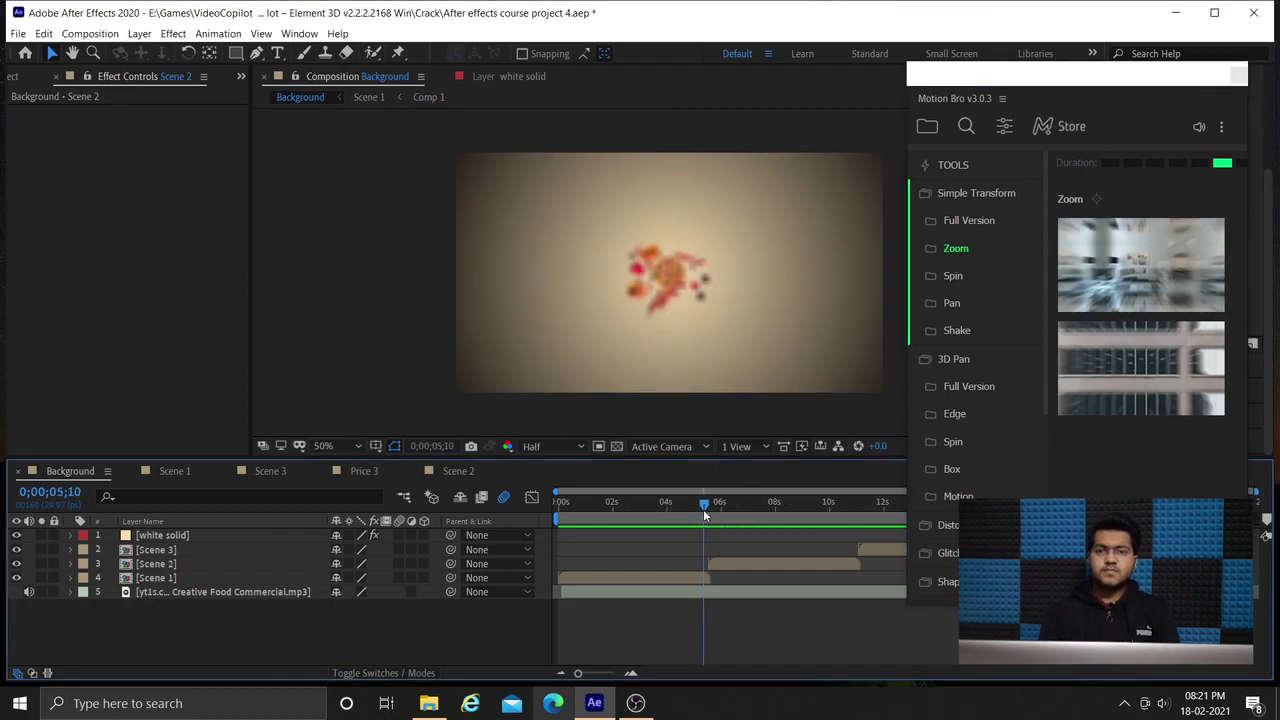
{"action": "mouse_move", "coordinate": [1128, 270]}
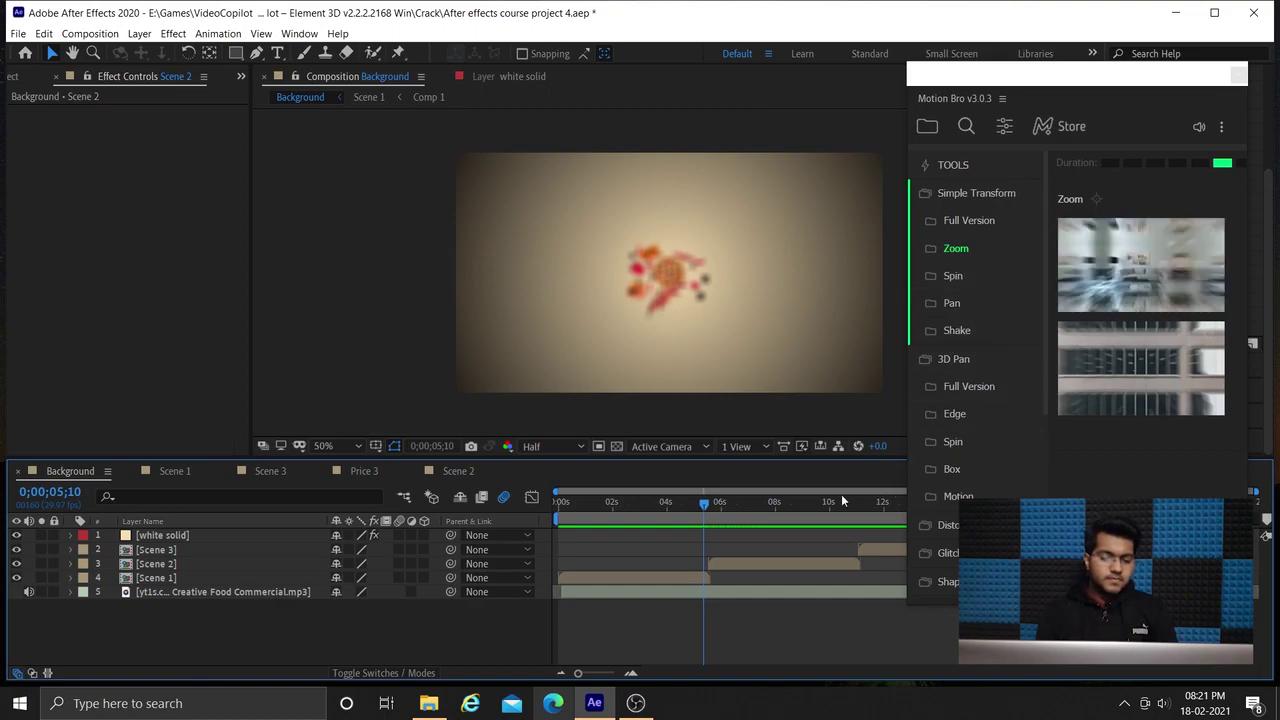
Select Scene 2 and apply the Spl - Zoom Ease - 4x In 1 preset at the cut
{"action": "left_click", "coordinate": [724, 563]}
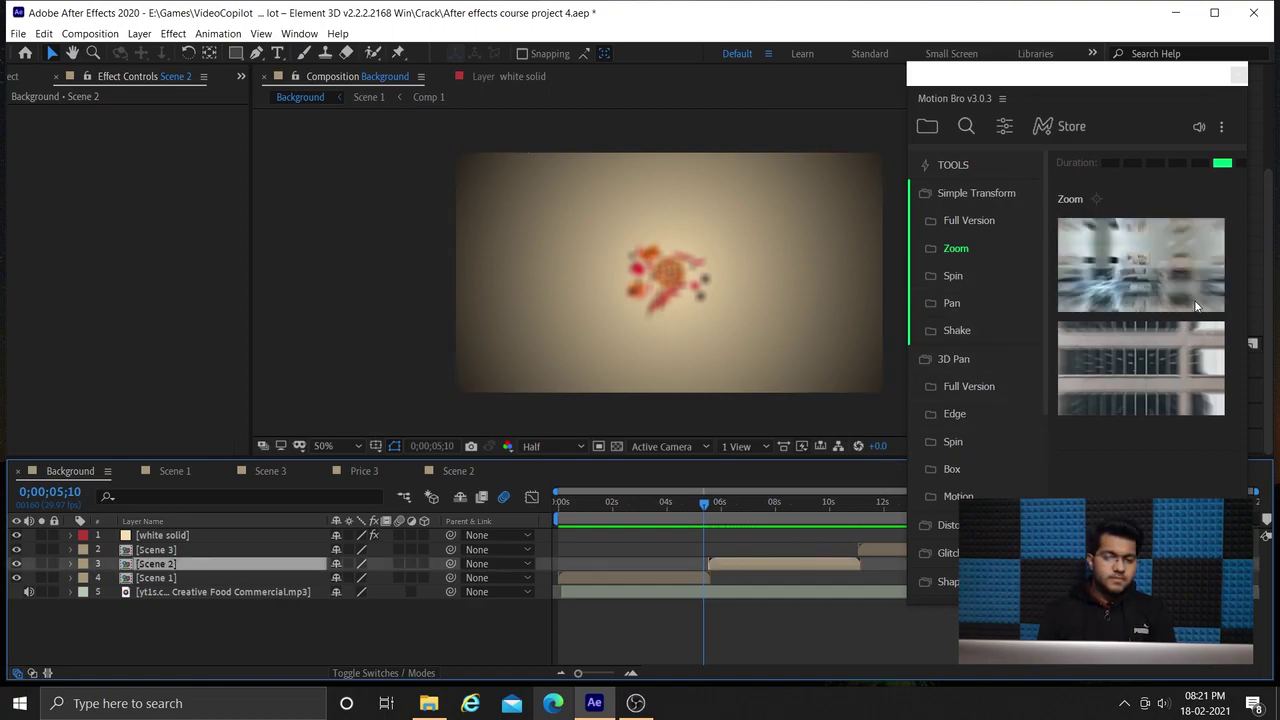
{"action": "mouse_move", "coordinate": [1147, 302]}
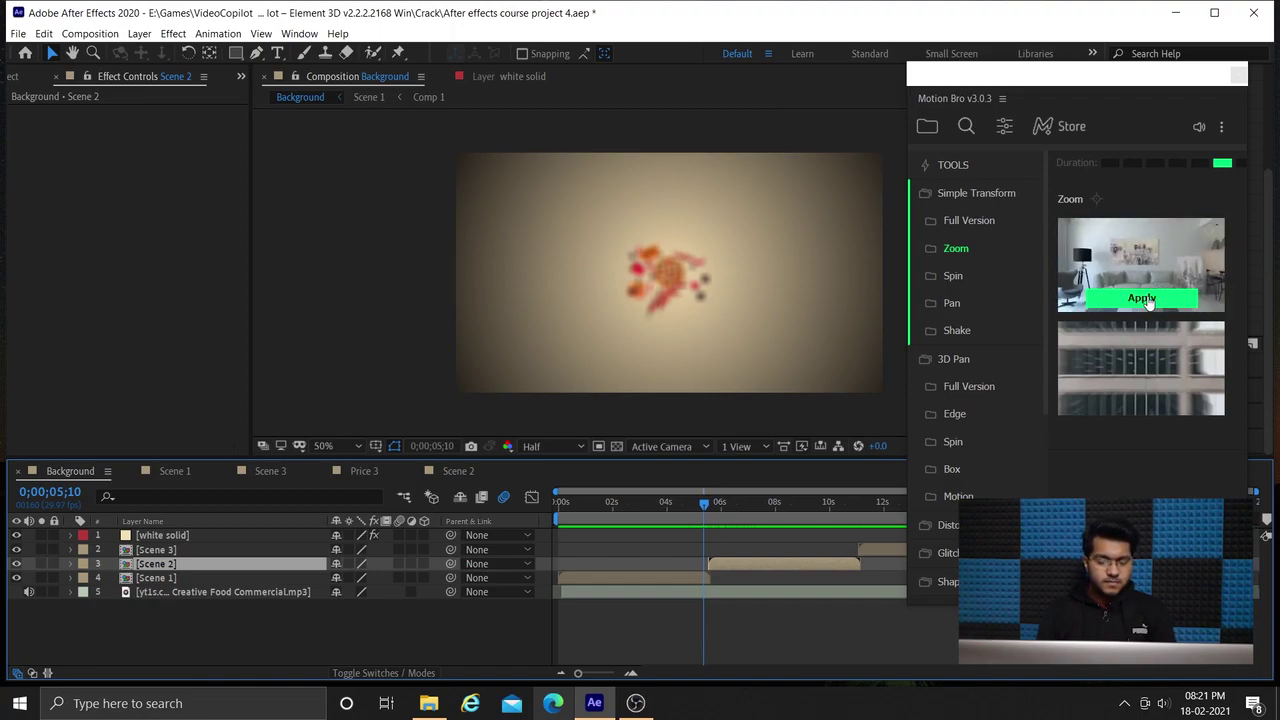
{"action": "left_click", "coordinate": [1145, 299]}
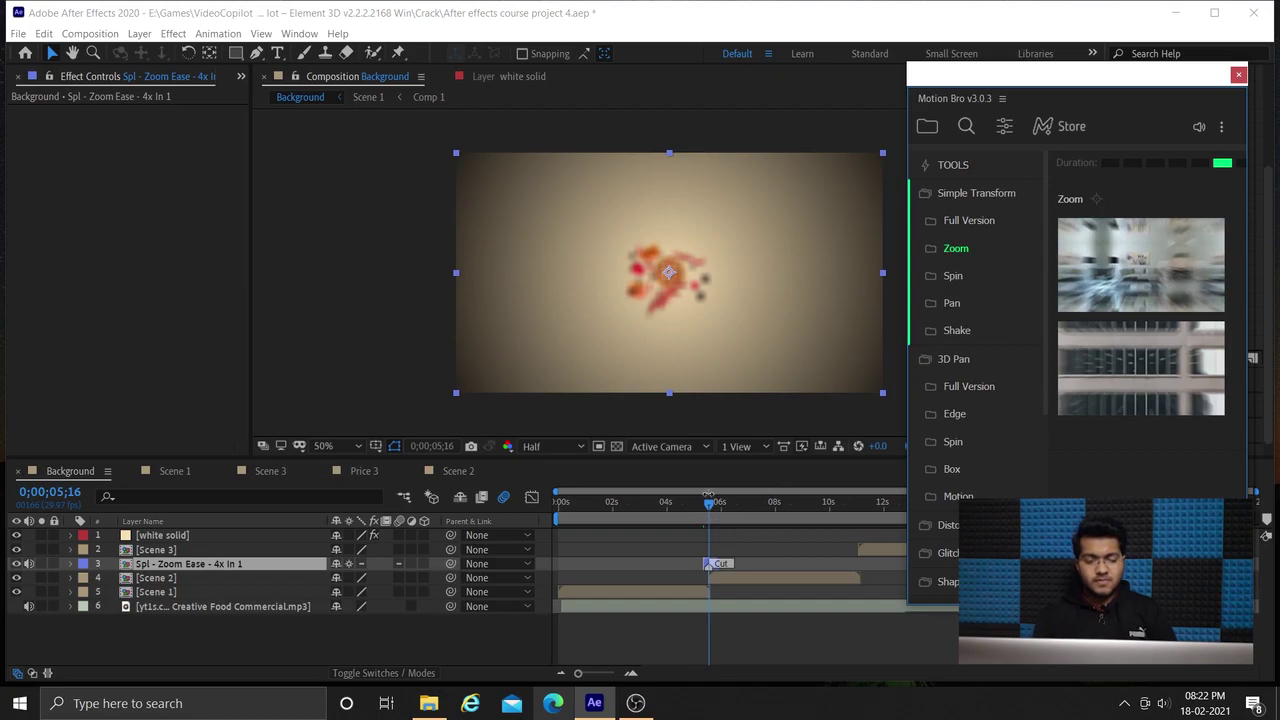
Preview the Zoom Ease transition into the burger scene, then undo it with Ctrl+Z
{"action": "left_click", "coordinate": [712, 508]}
{"action": "mouse_move", "coordinate": [712, 508]}
{"action": "left_mouse_down"}
{"action": "mouse_move", "coordinate": [728, 508]}
{"action": "mouse_move", "coordinate": [690, 515]}
{"action": "mouse_move", "coordinate": [720, 508]}
{"action": "mouse_move", "coordinate": [705, 521]}
{"action": "mouse_move", "coordinate": [717, 511]}
{"action": "mouse_move", "coordinate": [698, 508]}
{"action": "left_mouse_up"}
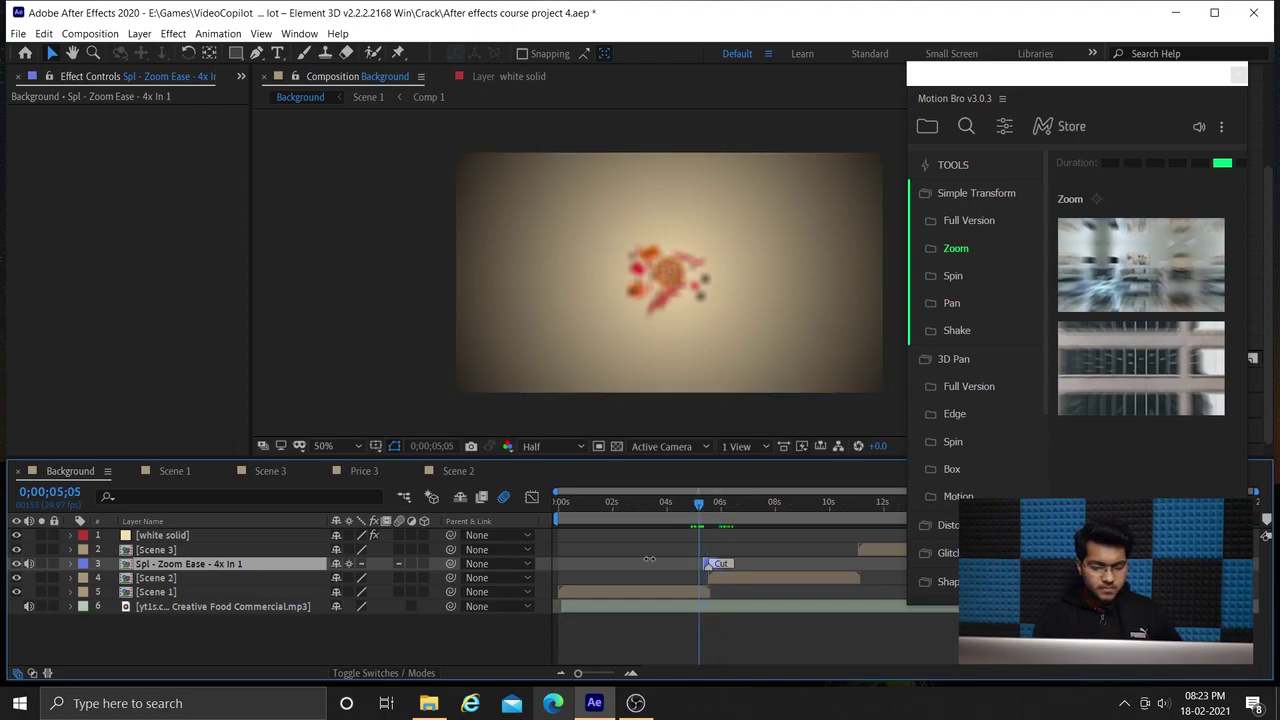
{"action": "key", "text": "space"}
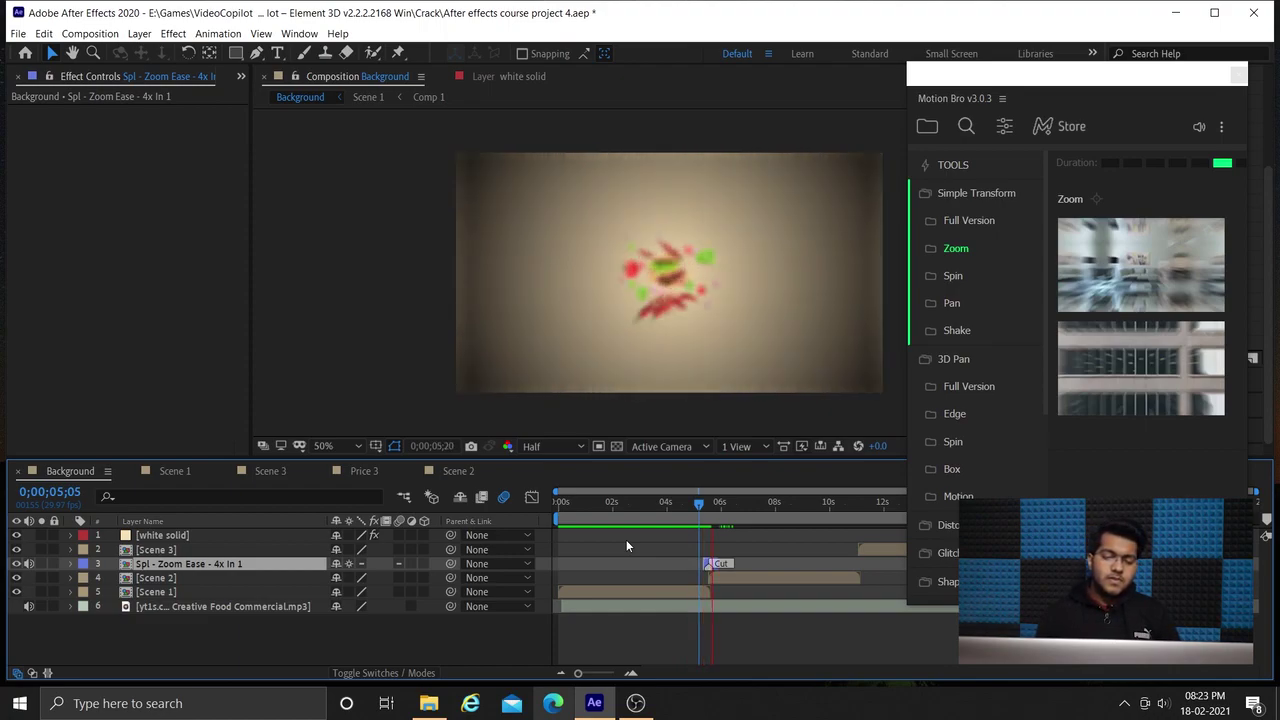
{"action": "key", "text": "space"}
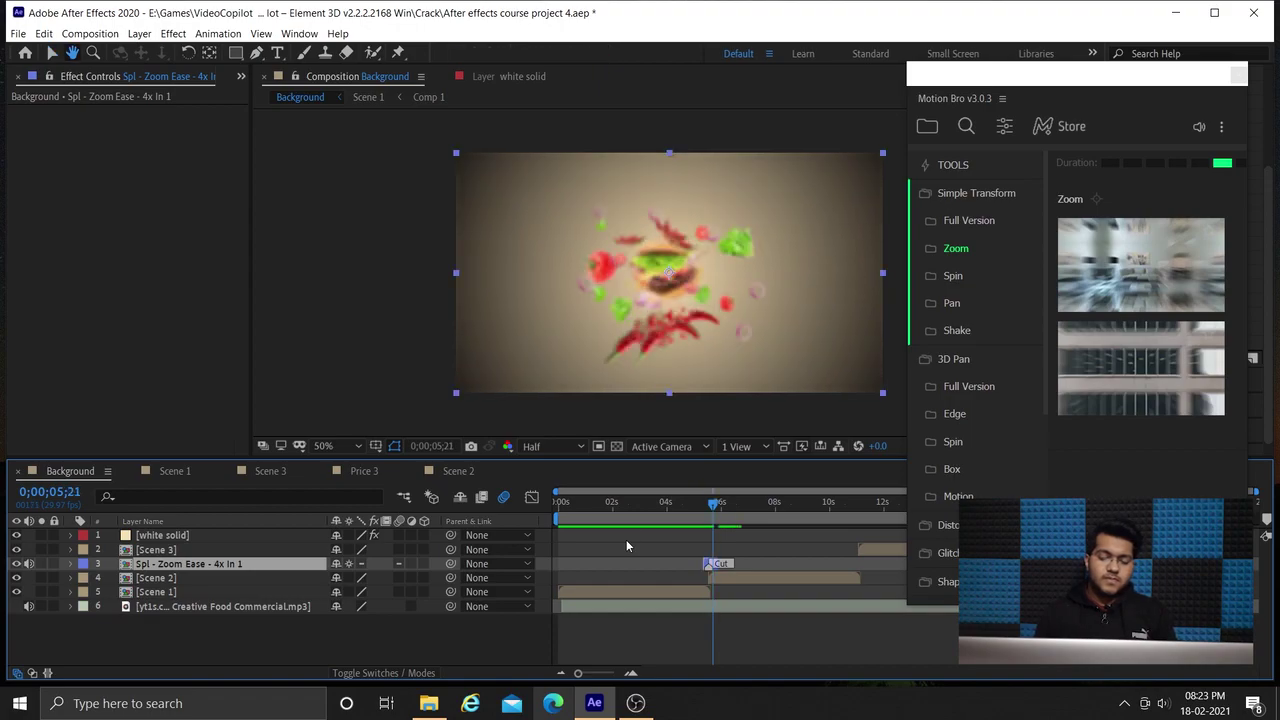
{"action": "key", "text": "space"}
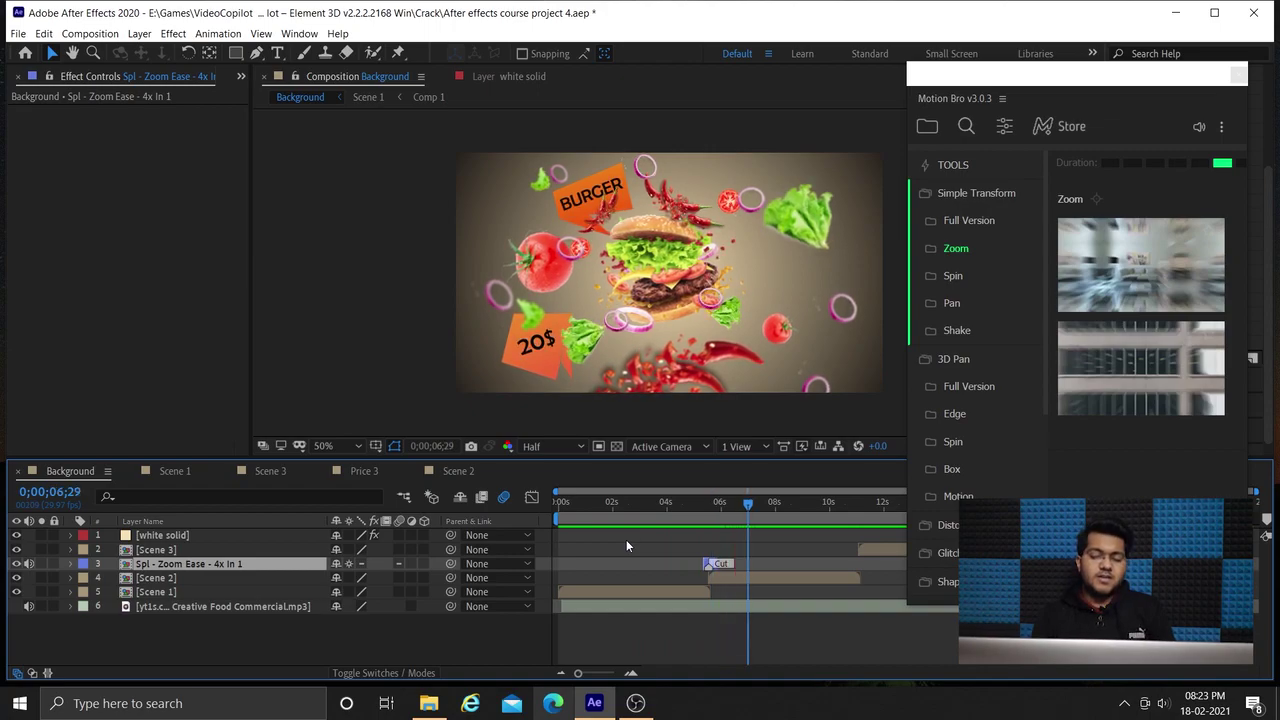
{"action": "key", "text": "ctrl+z"}
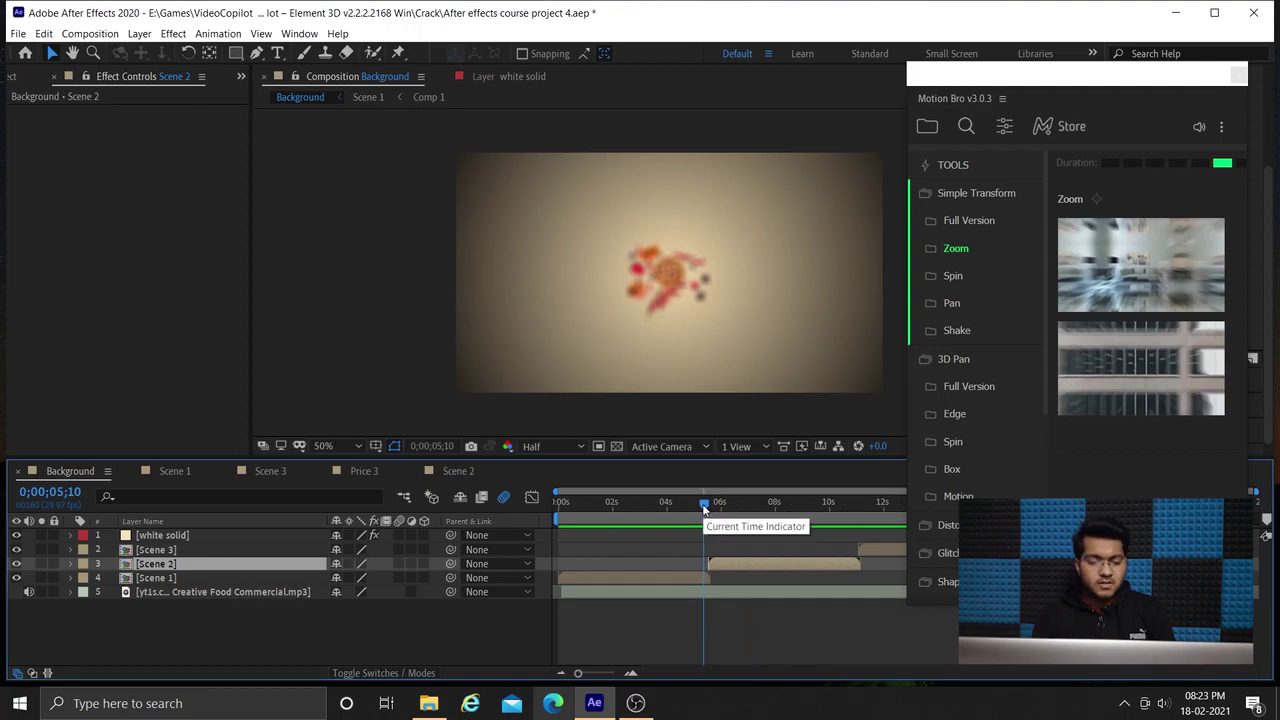
Apply the Free - Spin Ctr Swg - T CW 1 preset from Spin > 3D Pan at the Scene 2 cut
{"action": "left_click", "coordinate": [956, 282]}
{"action": "mouse_move", "coordinate": [1137, 268]}
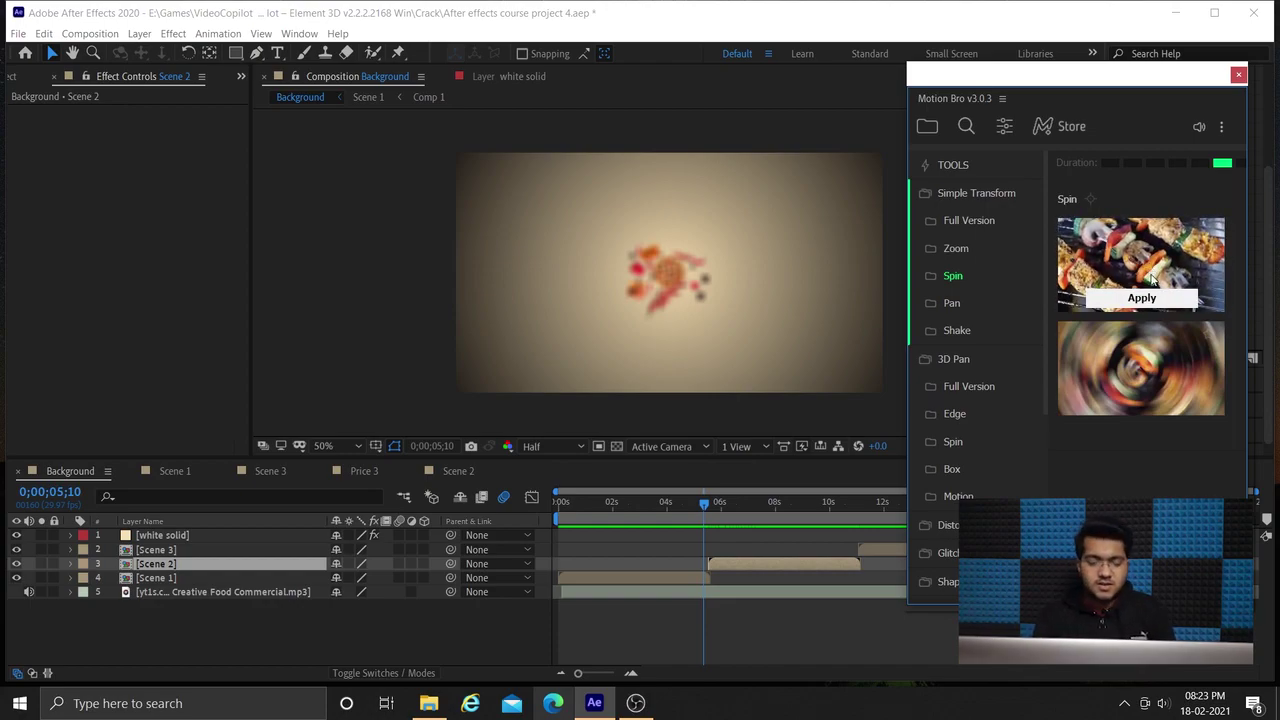
{"action": "mouse_move", "coordinate": [1157, 361]}
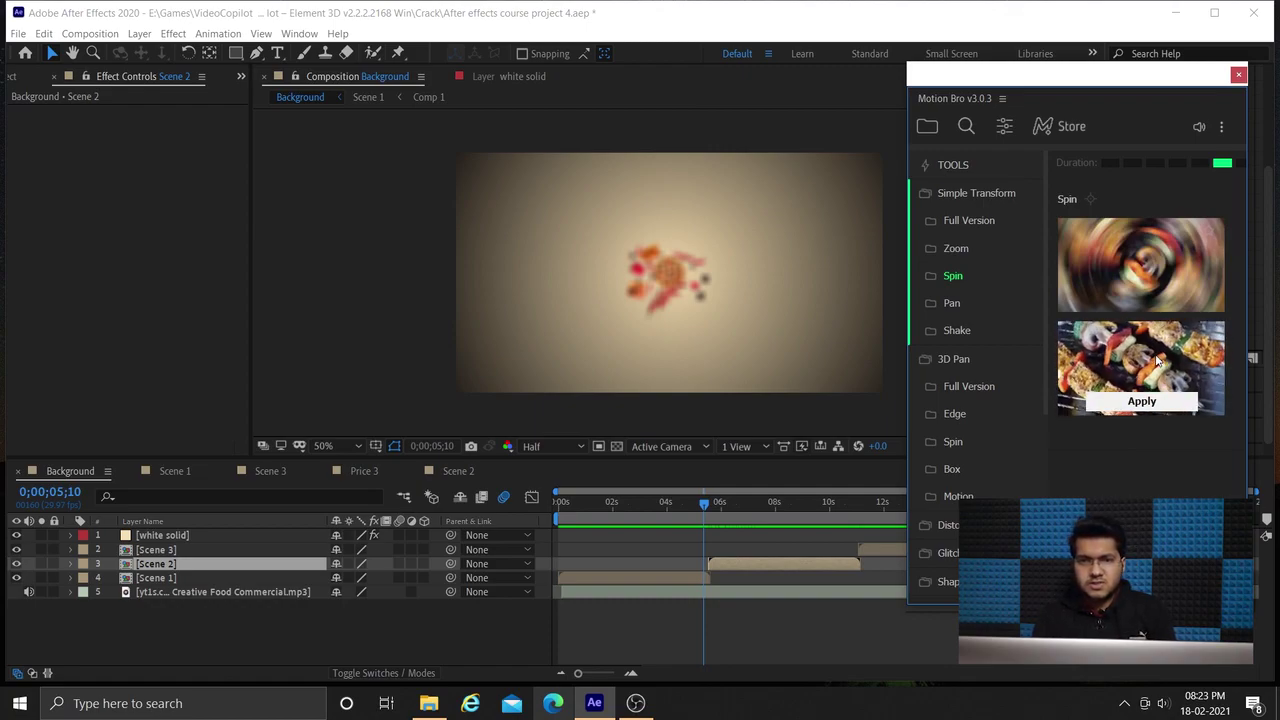
{"action": "left_click", "coordinate": [948, 358]}
{"action": "scroll", "coordinate": [1140, 400], "scroll_direction": "down", "scroll_amount": 3}
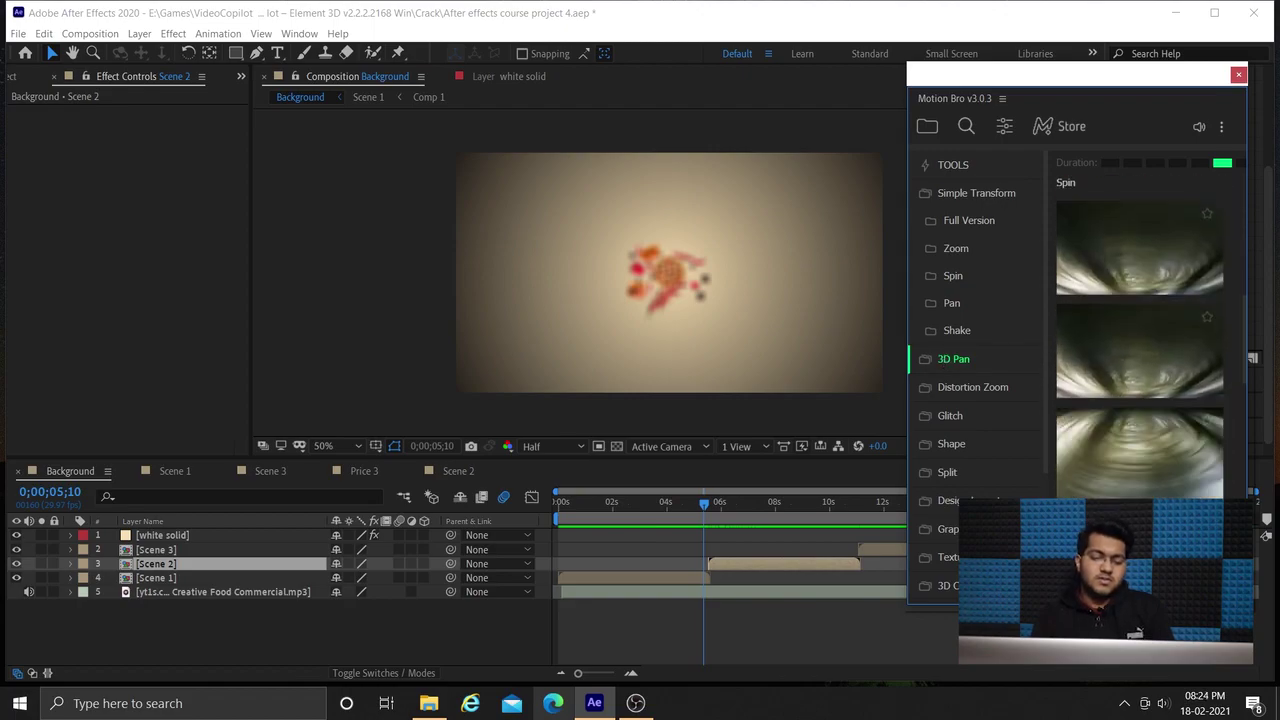
{"action": "left_click", "coordinate": [1140, 479]}
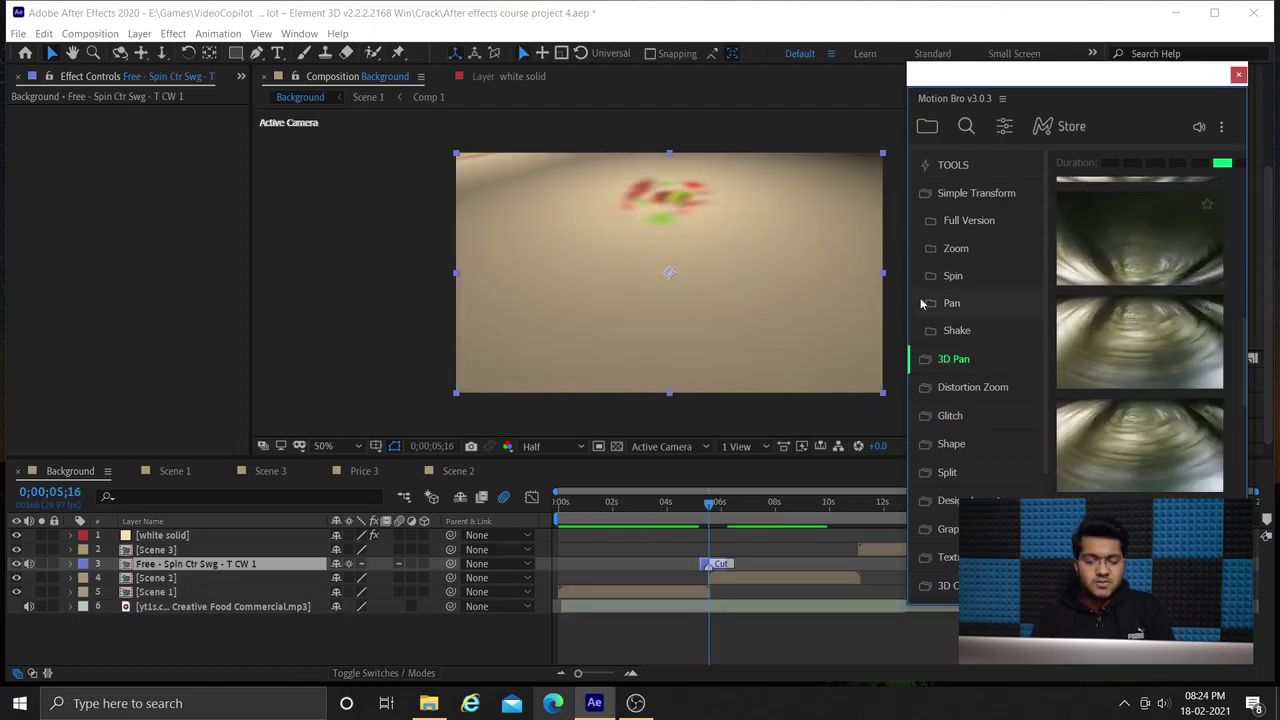
Preview the spin, apply Free - Spin Ctr Swg - B CW 1 at the Scene 3 cut, and replay
{"action": "key", "text": "space"}
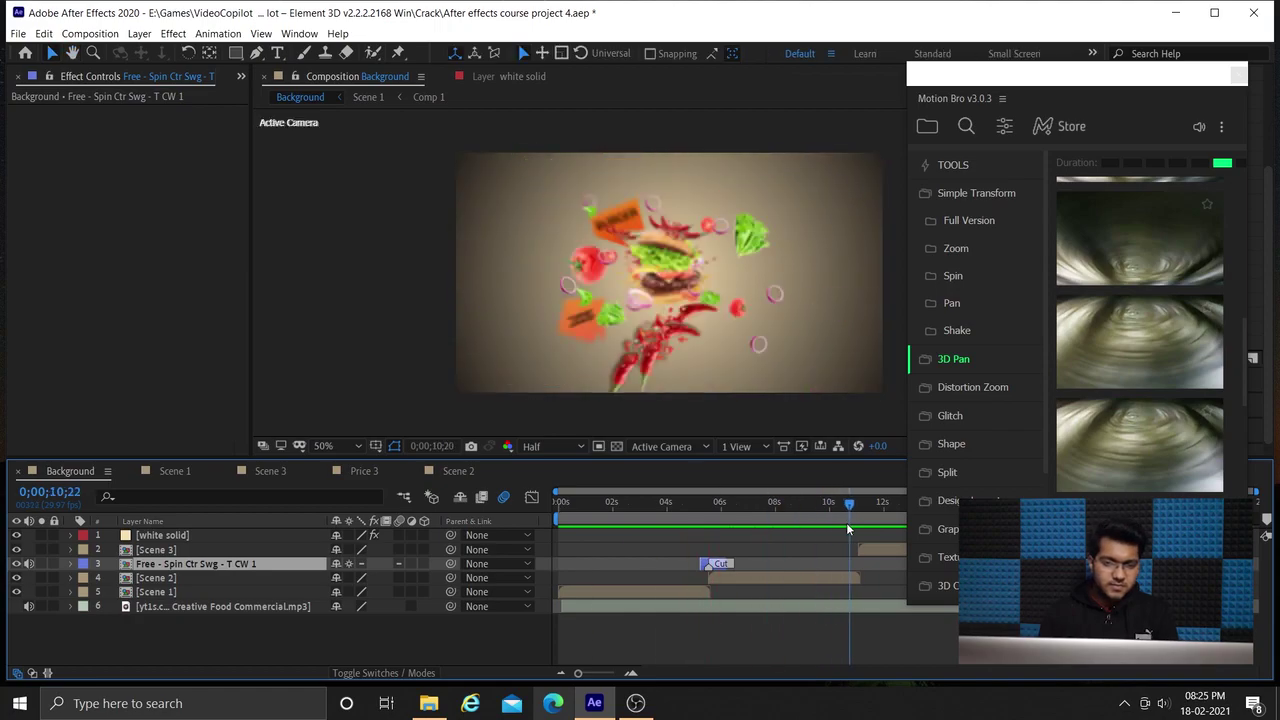
{"action": "left_click", "coordinate": [1140, 258]}
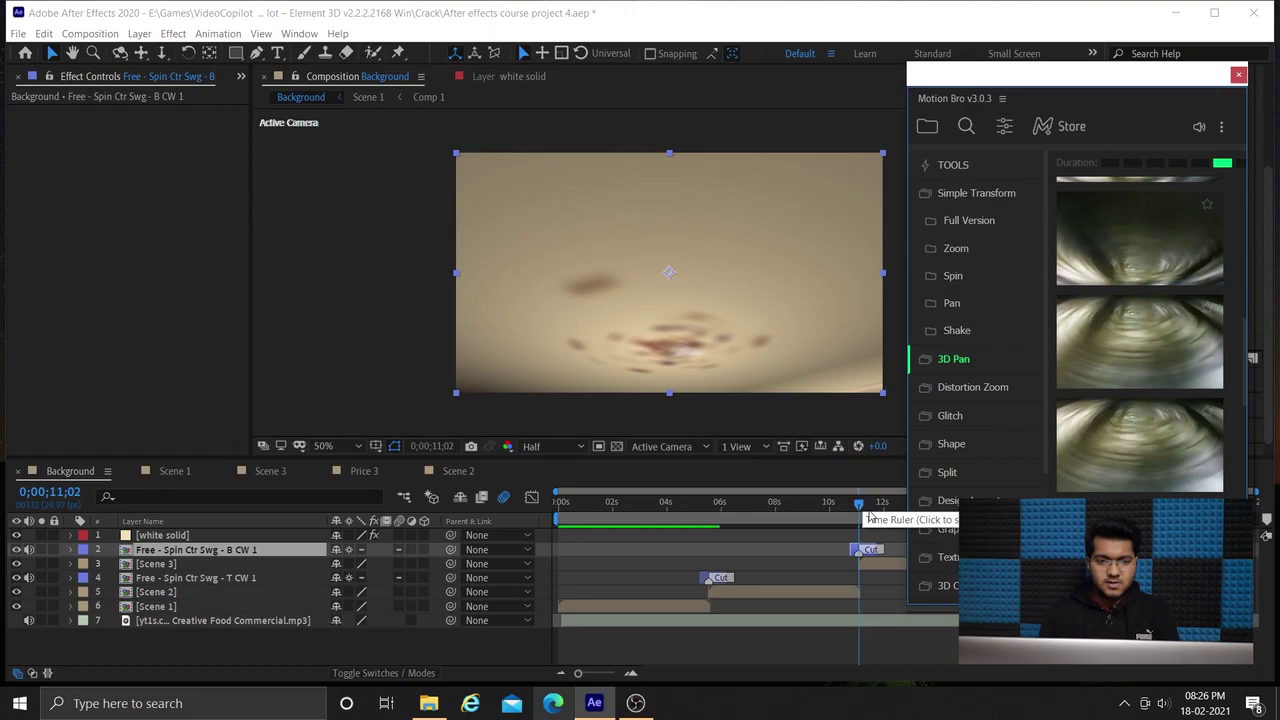
{"action": "left_click_drag", "start_coordinate": [854, 503], "coordinate": [567, 505]}
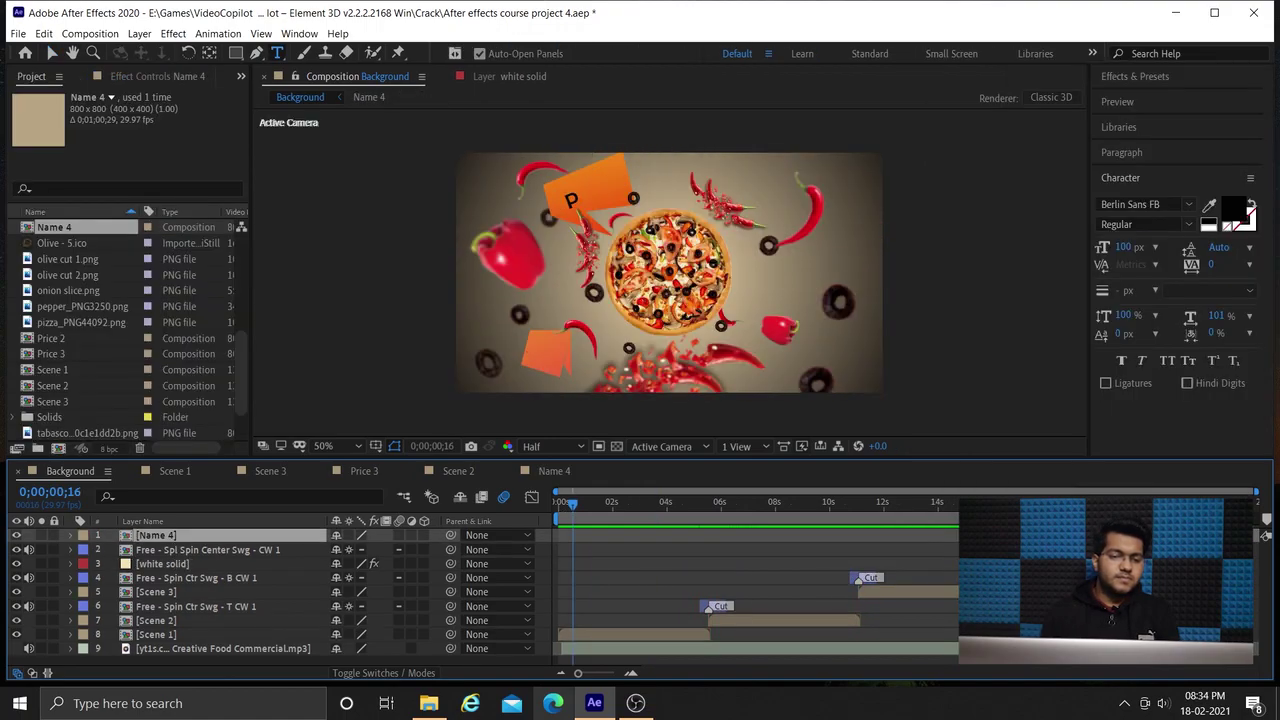
{"action": "key", "text": "space"}
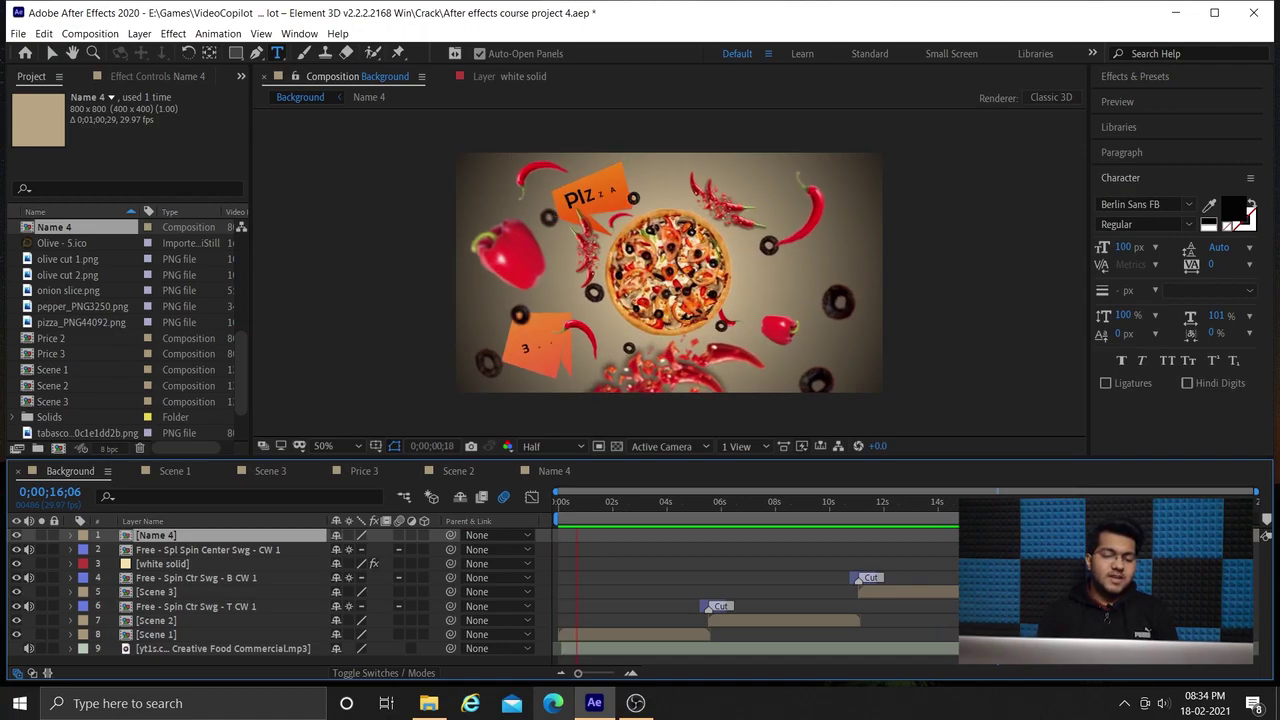
Stop playback of the finished commercial and open the File menu
{"action": "key", "text": "space"}
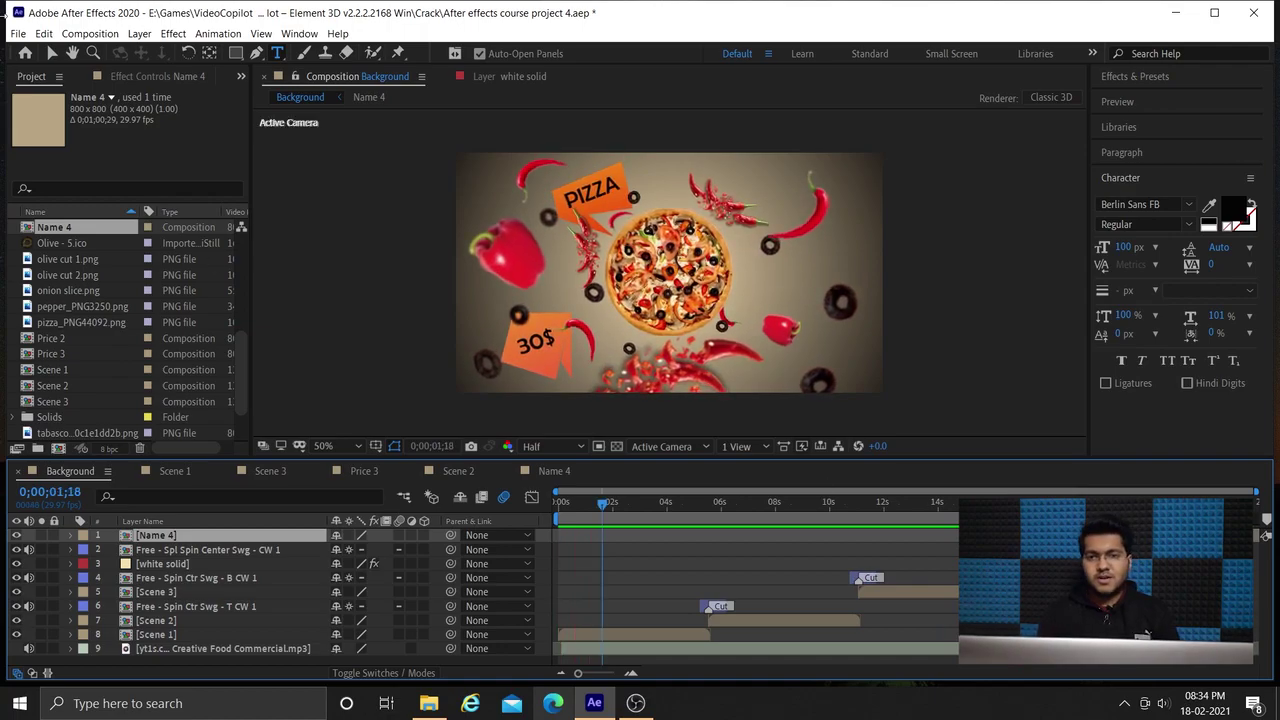
{"action": "left_click", "coordinate": [18, 34]}
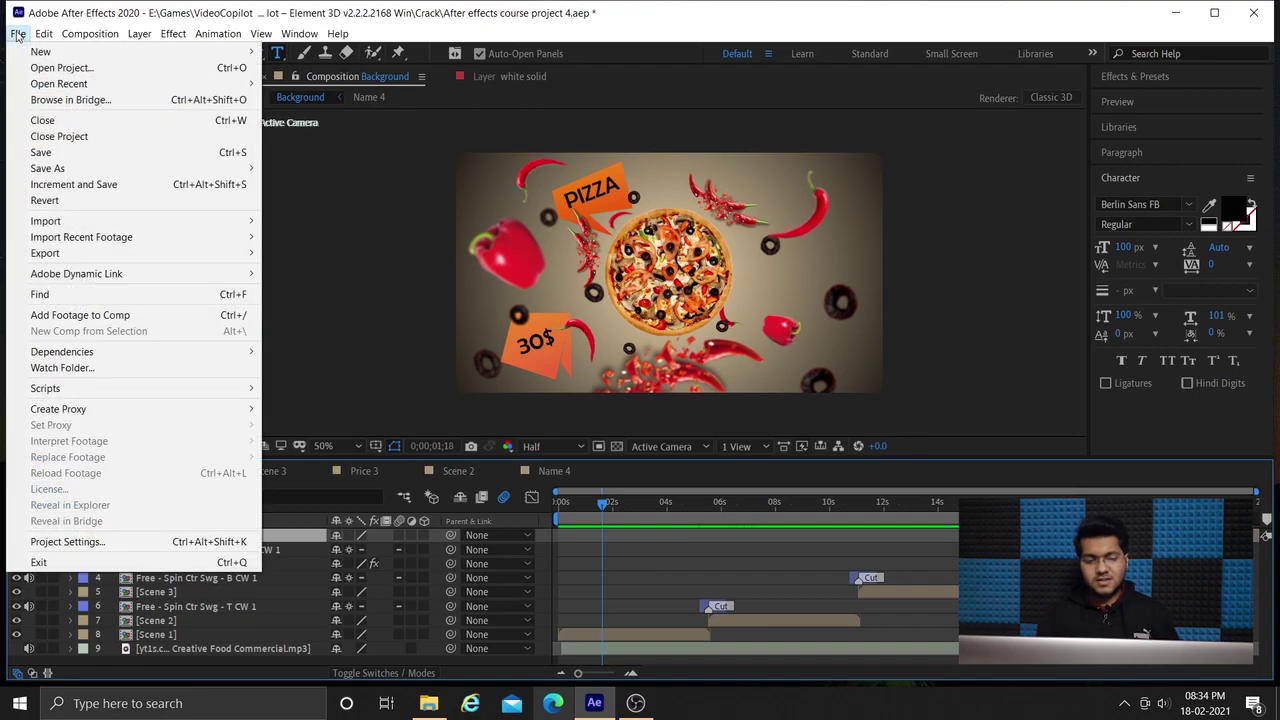
Save the project as 'After effects course project 4.aep' and open the Composition menu
{"action": "left_click", "coordinate": [47, 153]}
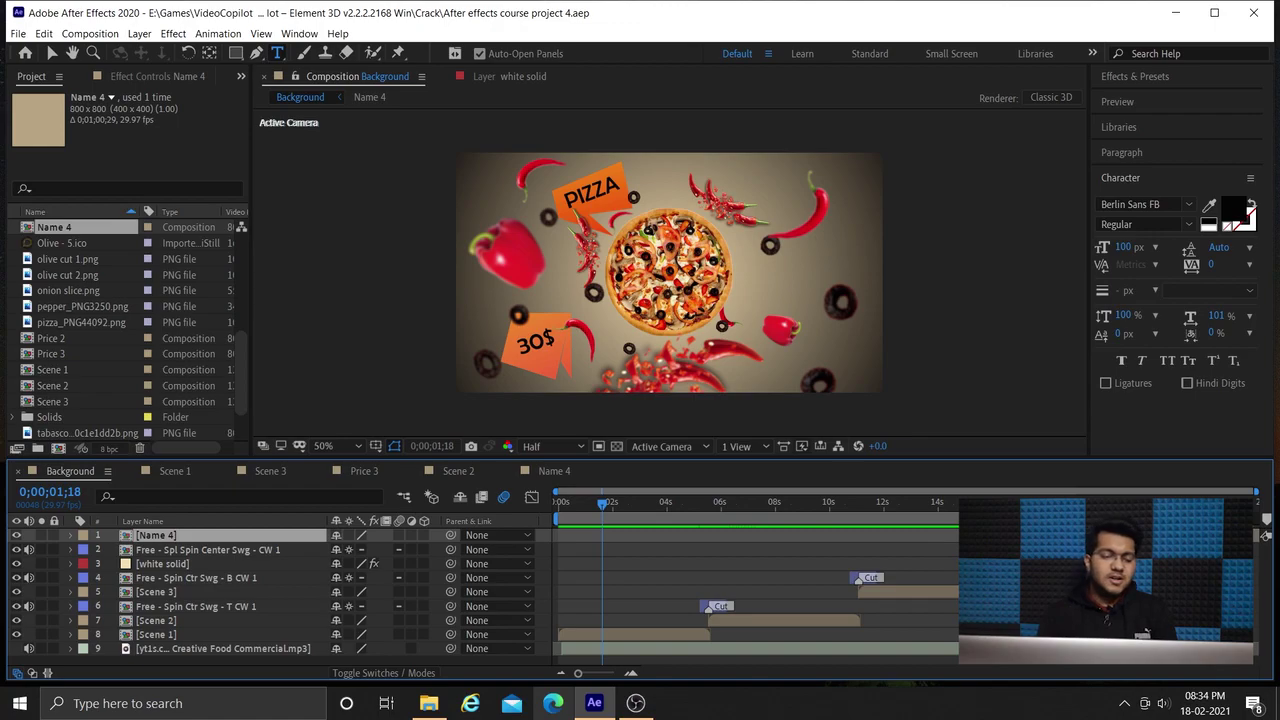
{"action": "left_click", "coordinate": [90, 34]}
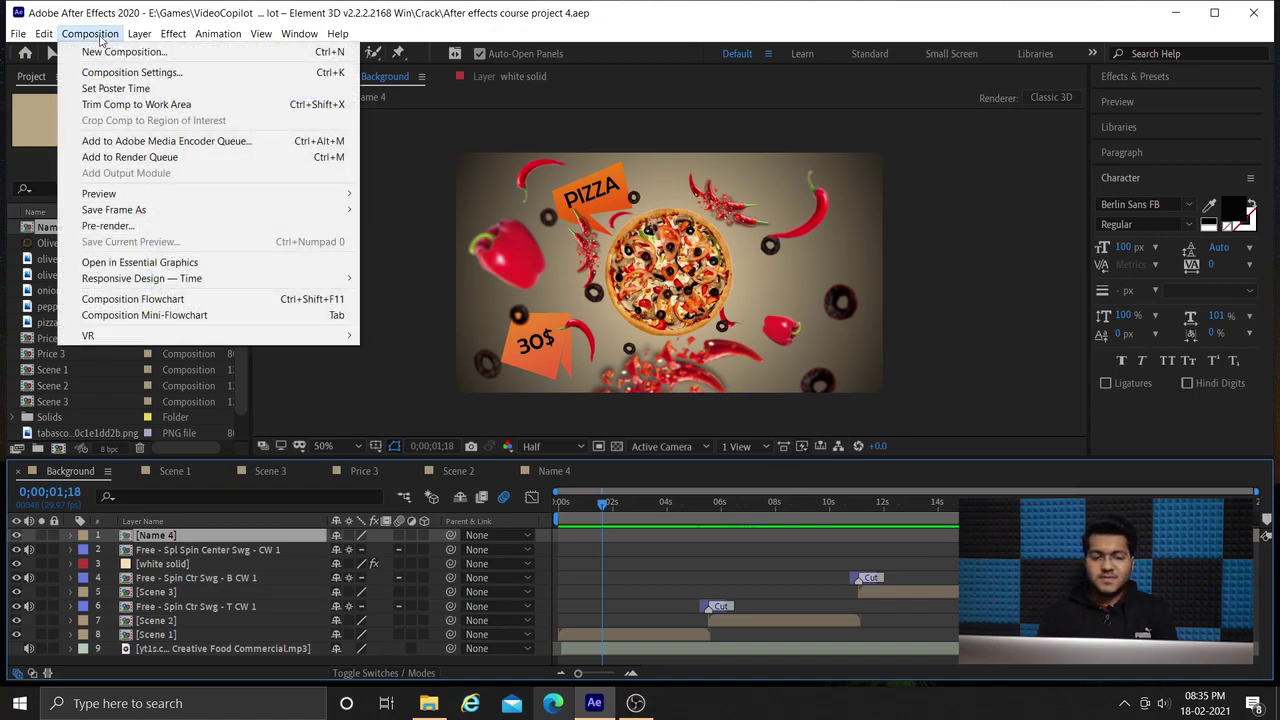